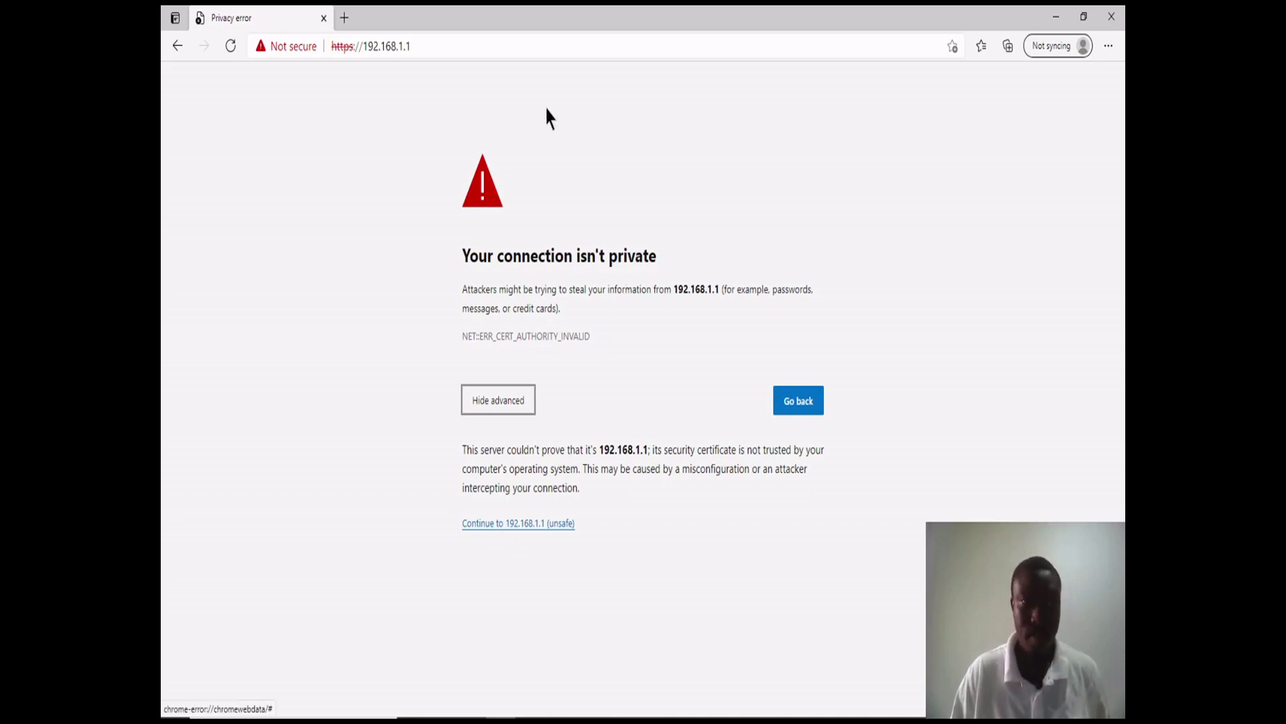
Reload 192.168.1.1 and proceed past the certificate warning via Advanced to the airCube login page
{"action": "left_click", "coordinate": [475, 47]}
{"action": "key", "text": "Return"}
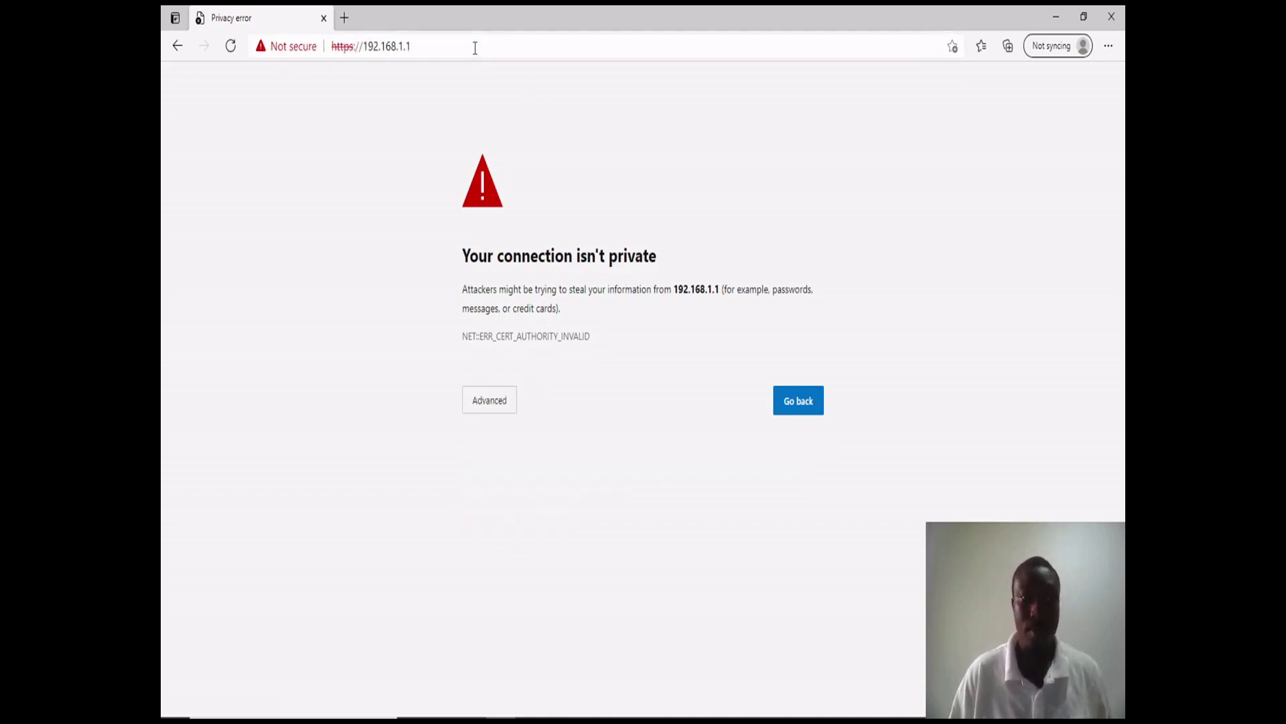
{"action": "left_click", "coordinate": [493, 400]}
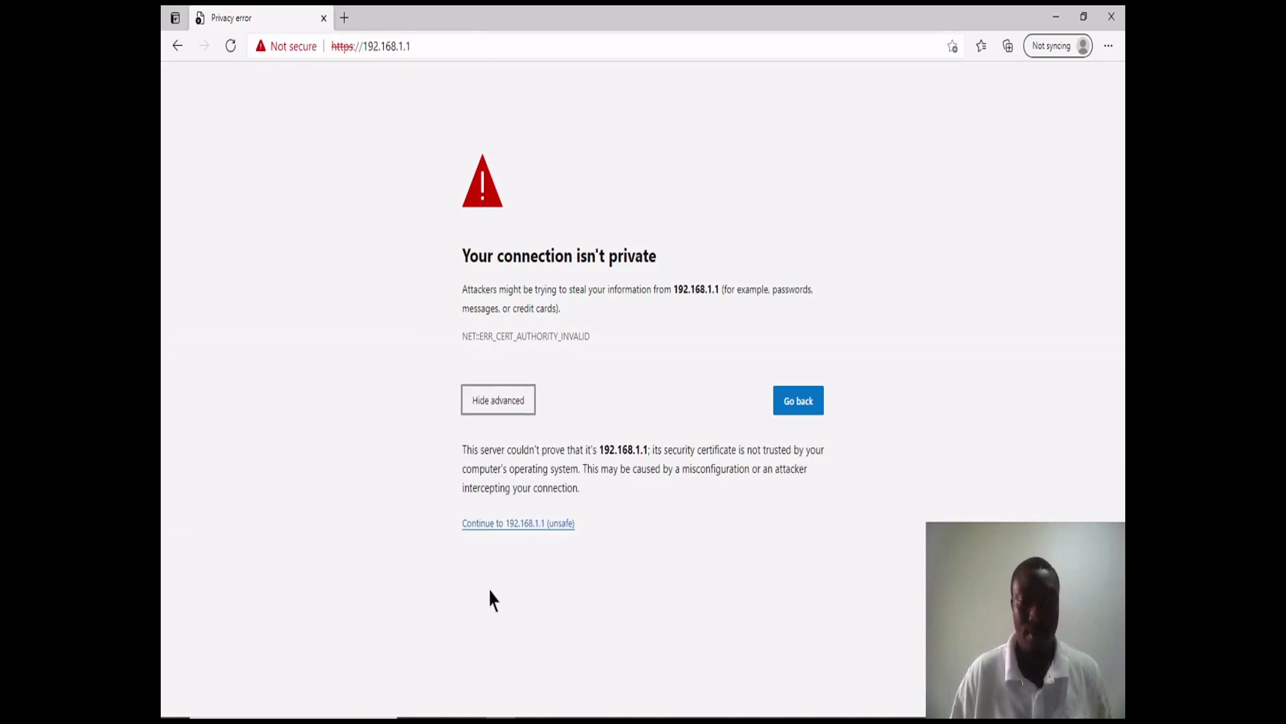
{"action": "left_click", "coordinate": [508, 528]}
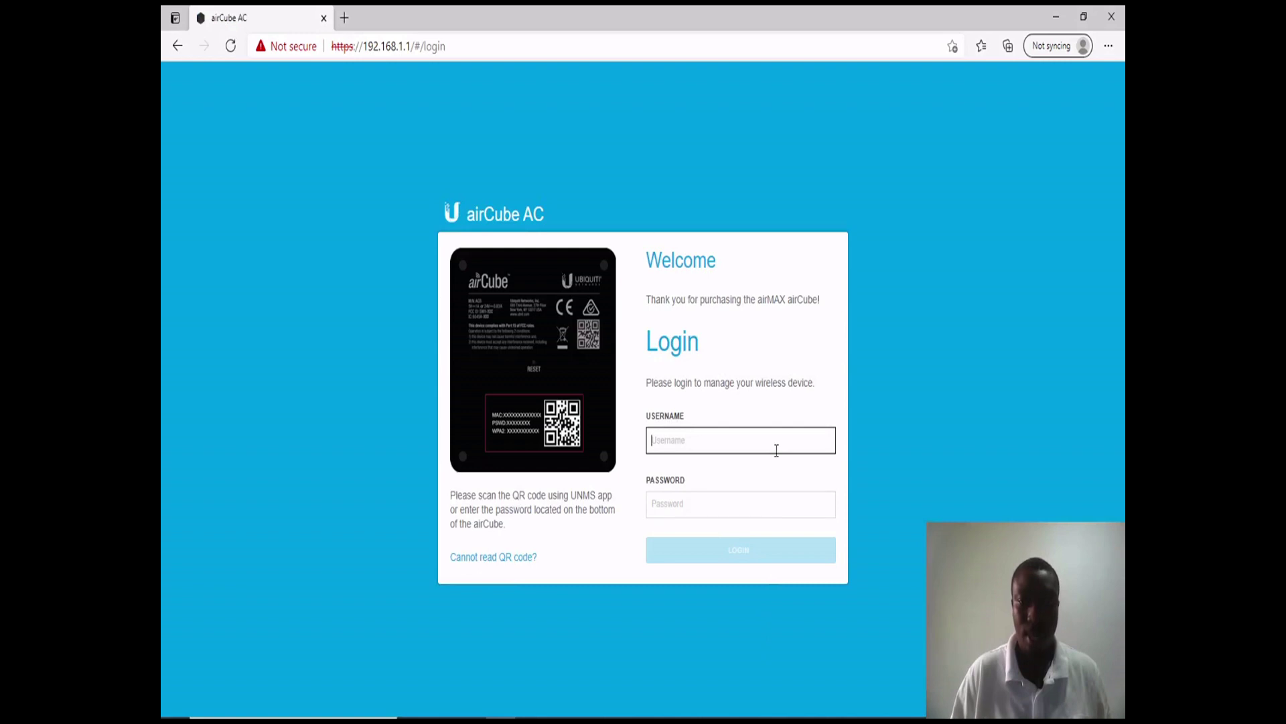
Start entering the login username, dismissing the saved-username suggestions along the way
{"action": "left_click", "coordinate": [771, 446]}
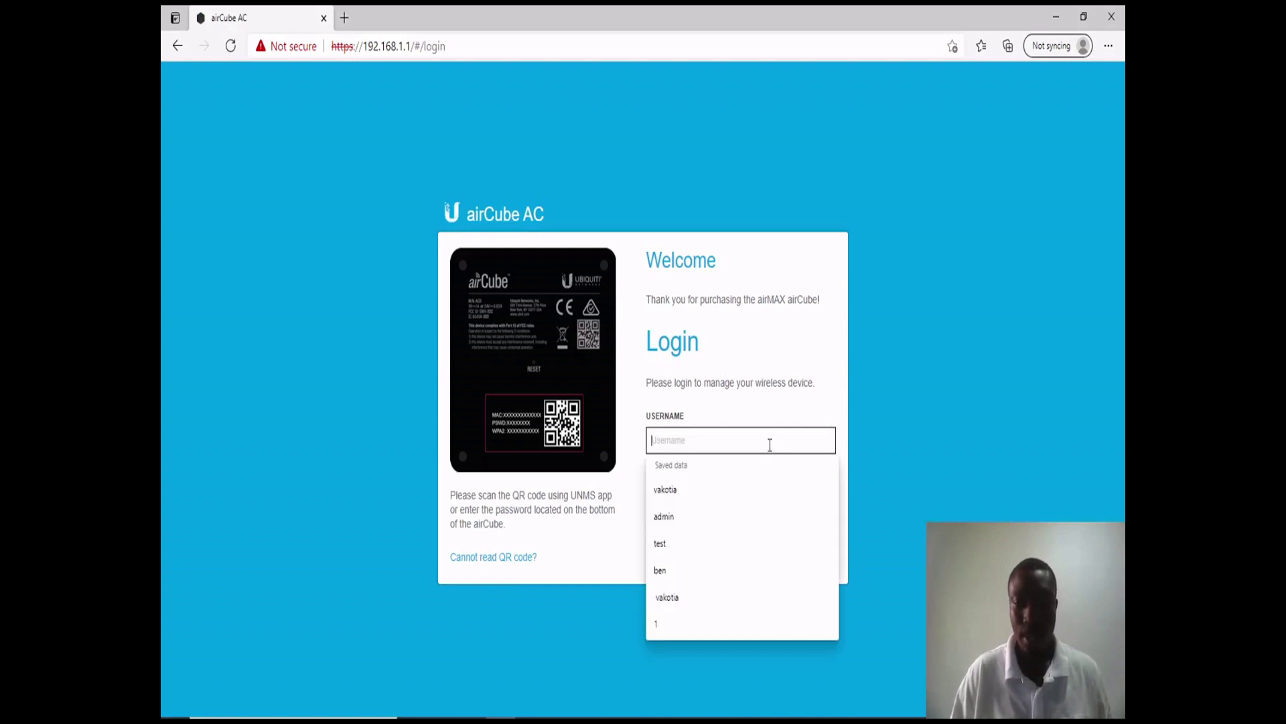
{"action": "left_click", "coordinate": [838, 400]}
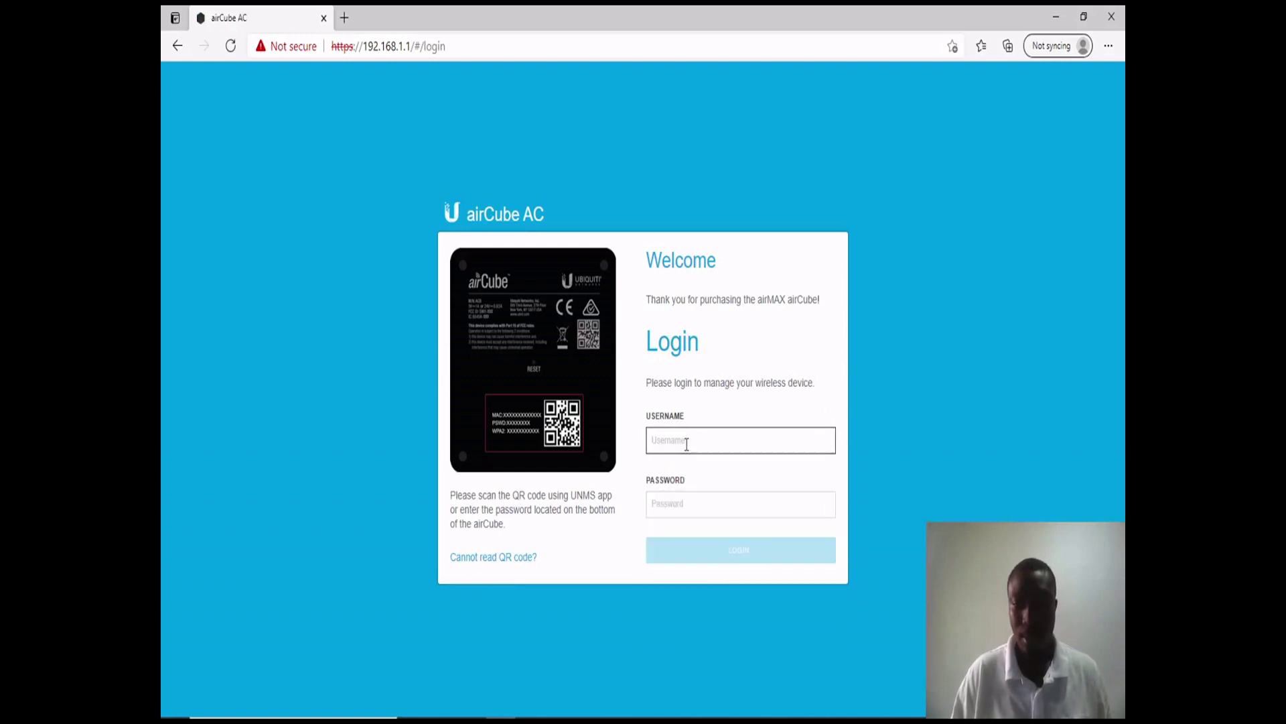
{"action": "left_click", "coordinate": [687, 444]}
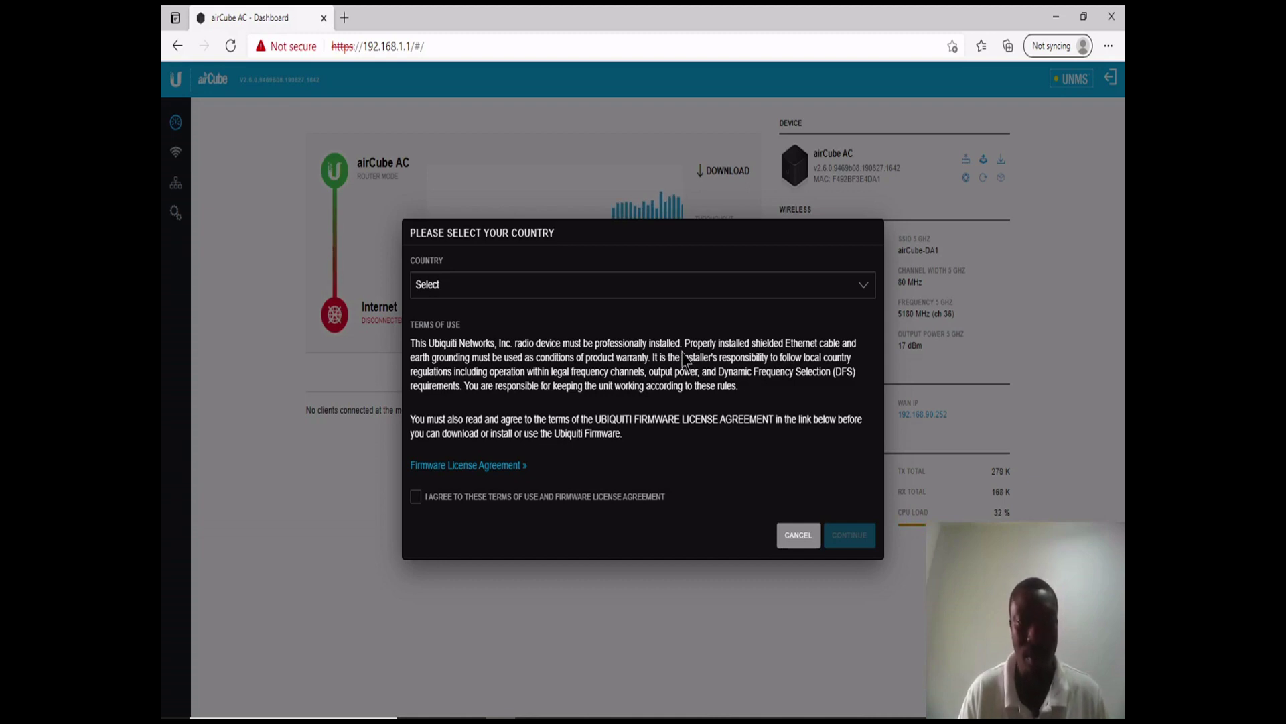
Choose United Kingdom as the country, agree to the terms of use and licence, and continue
{"action": "left_click", "coordinate": [588, 288]}
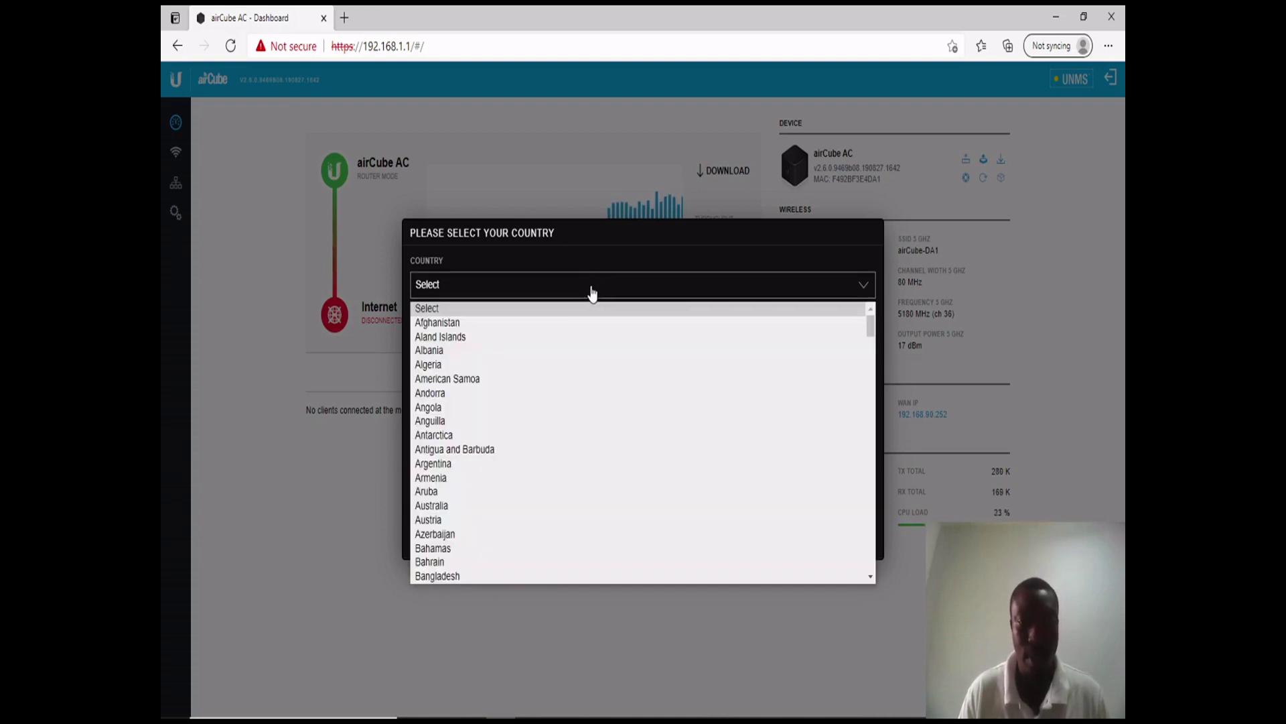
{"action": "left_click_drag", "start_coordinate": [871, 326], "coordinate": [865, 570]}
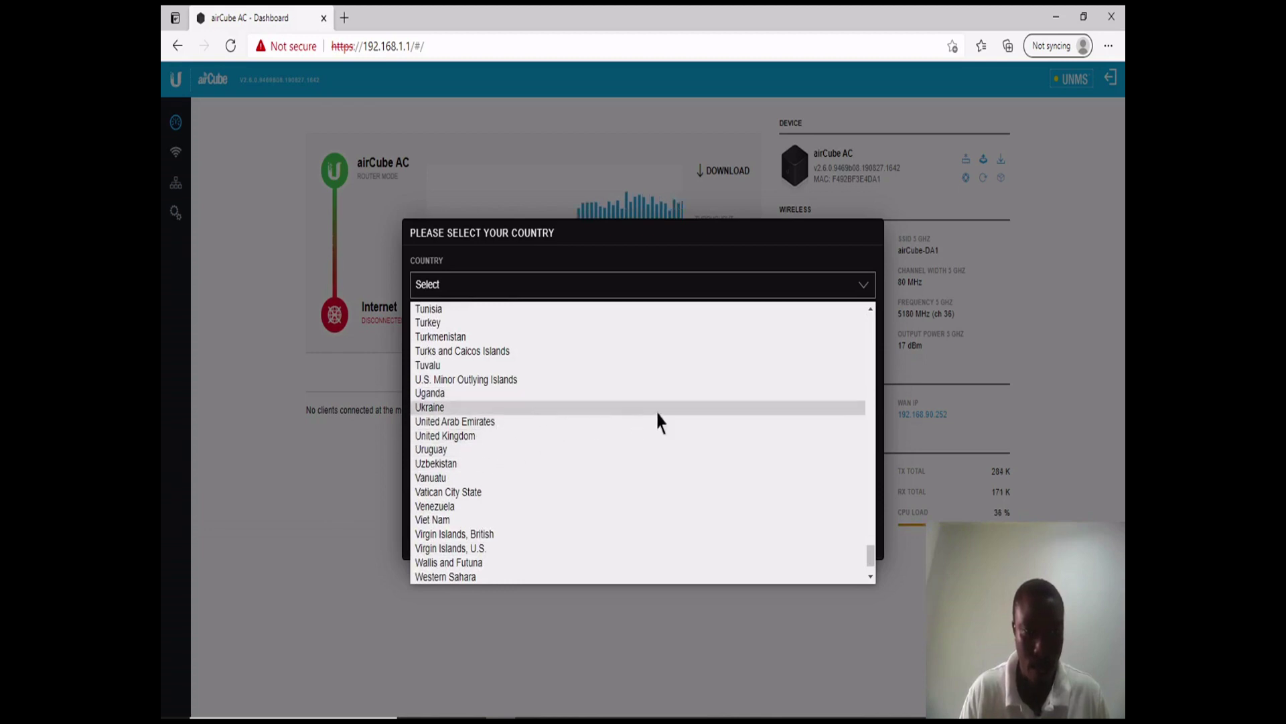
{"action": "left_click_drag", "start_coordinate": [870, 555], "coordinate": [842, 563]}
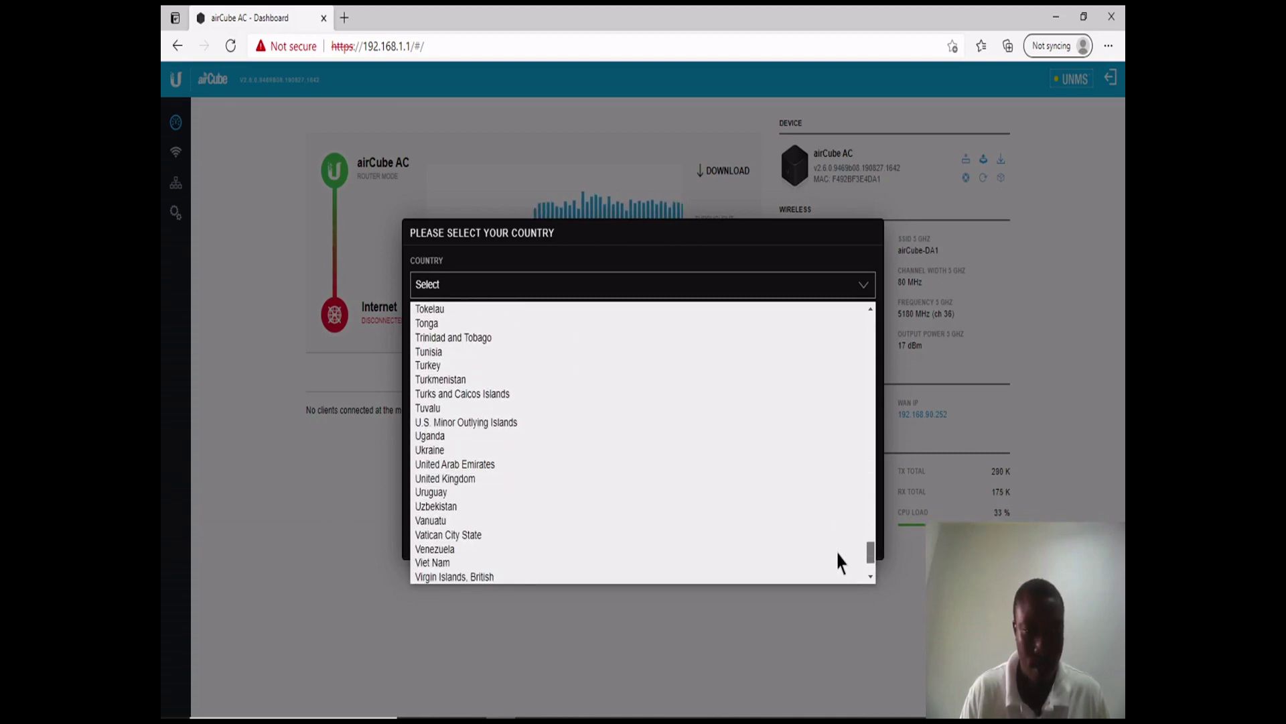
{"action": "left_click", "coordinate": [469, 477]}
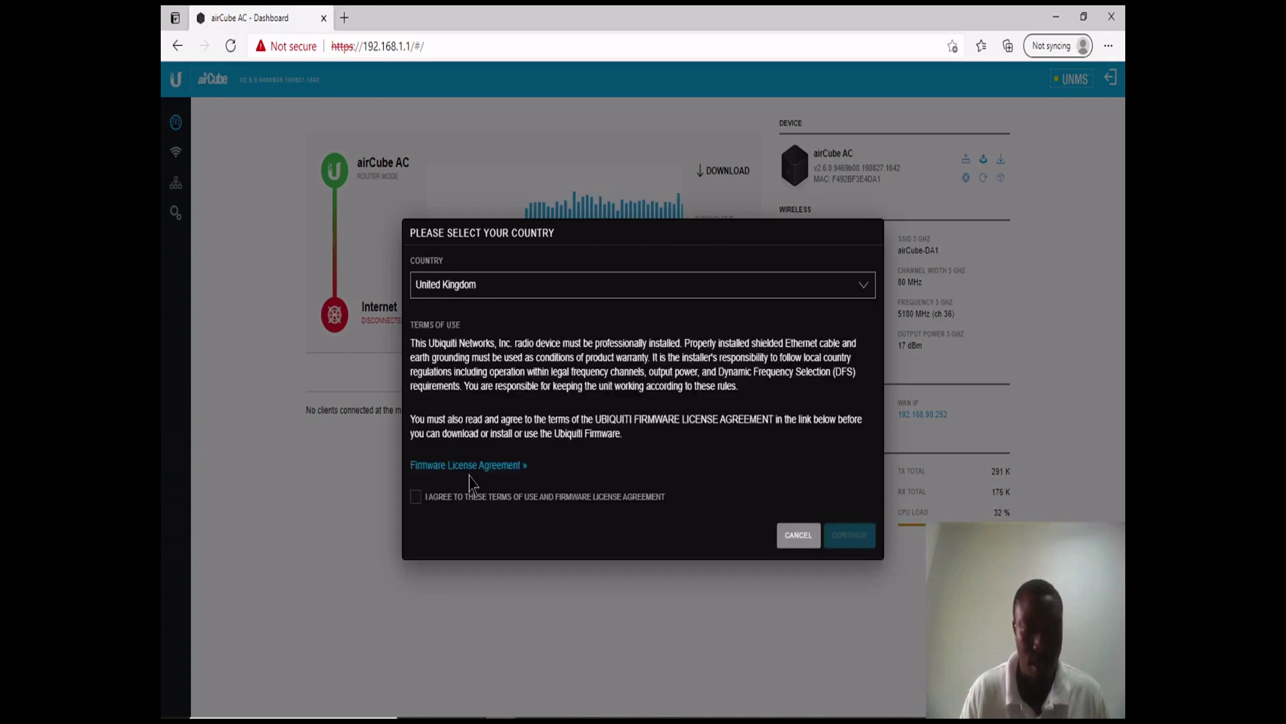
{"action": "left_click", "coordinate": [417, 497]}
{"action": "left_click", "coordinate": [850, 534]}
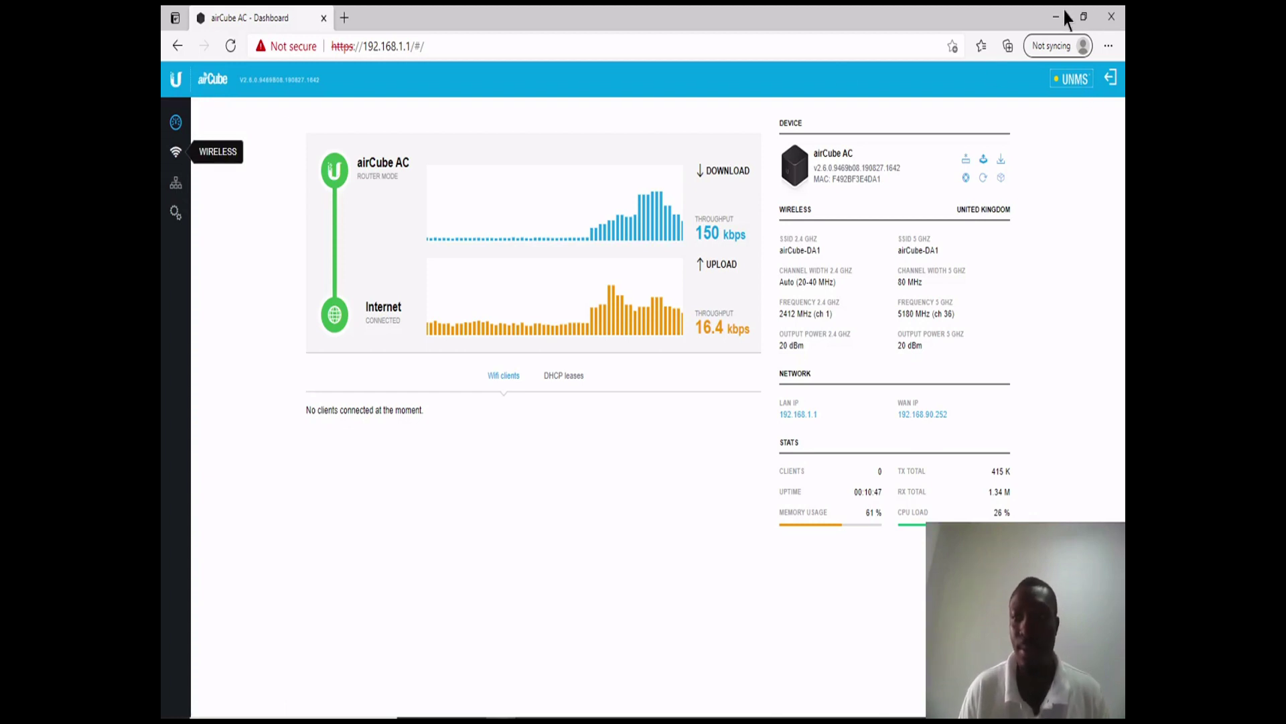
Briefly minimize the browser to the desktop, then bring up the airCube Wireless settings
{"action": "mouse_move", "coordinate": [705, 716]}
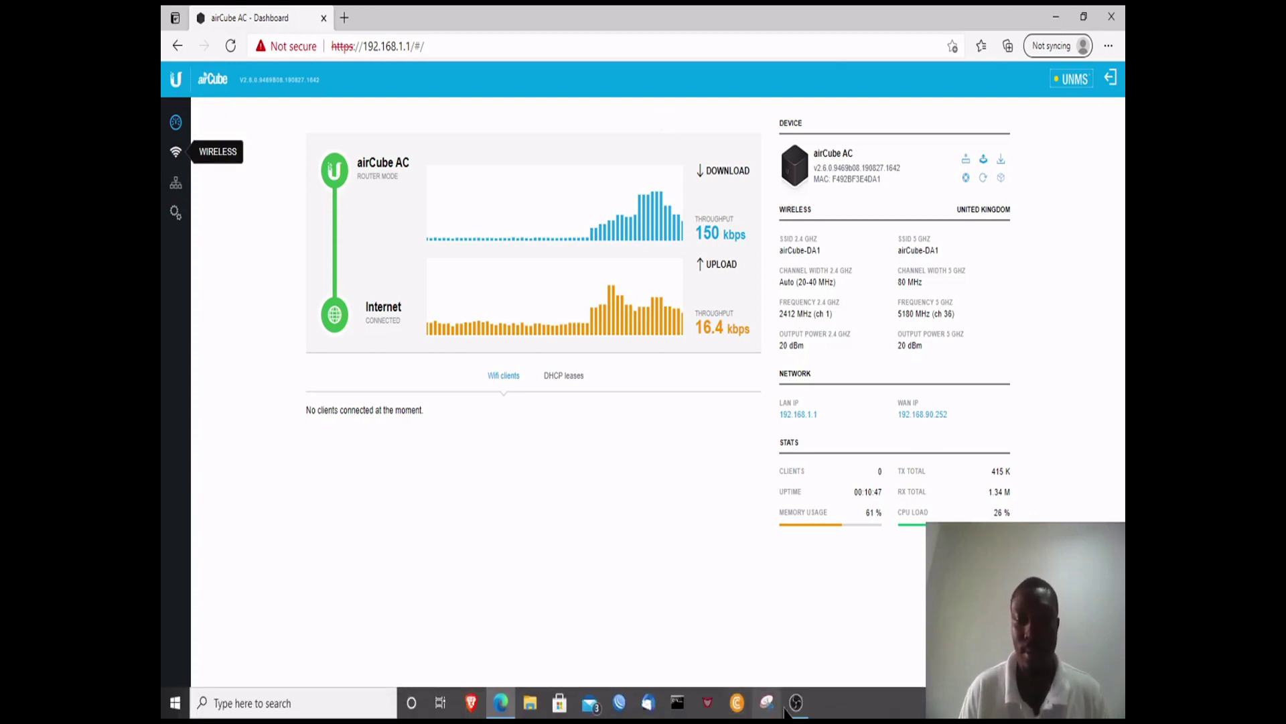
{"action": "left_click", "coordinate": [501, 703]}
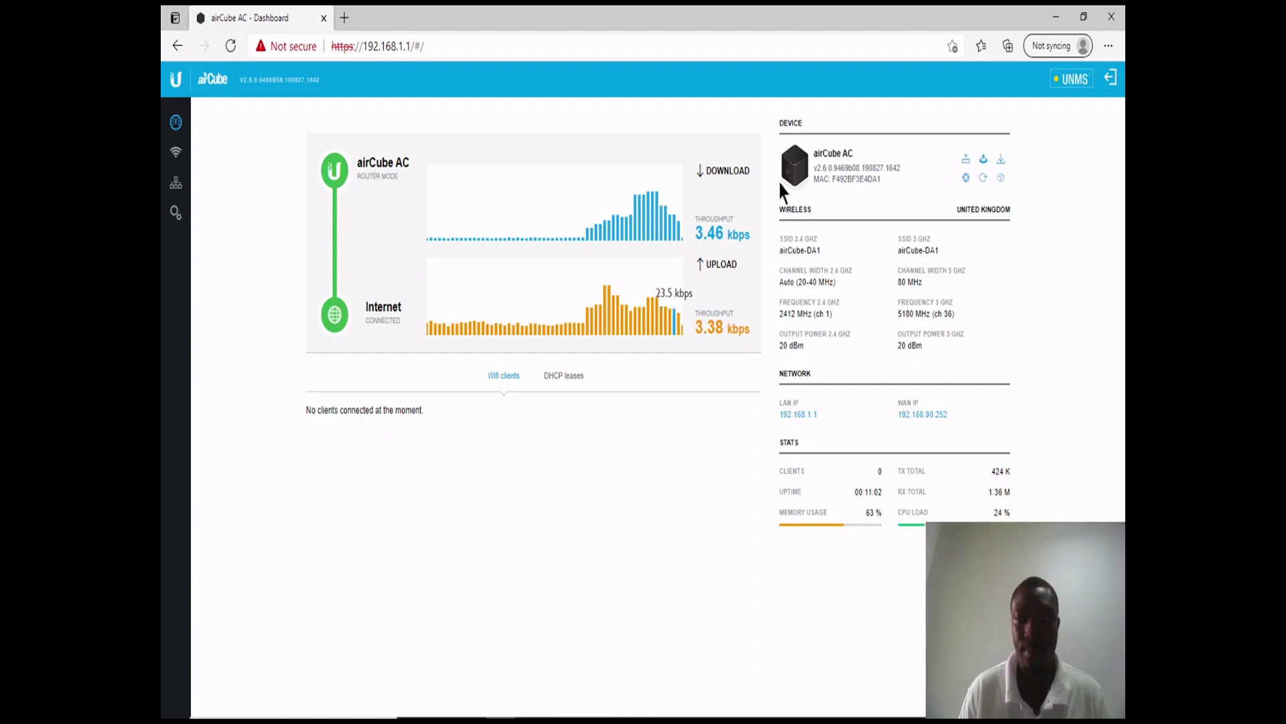
{"action": "left_click", "coordinate": [176, 156]}
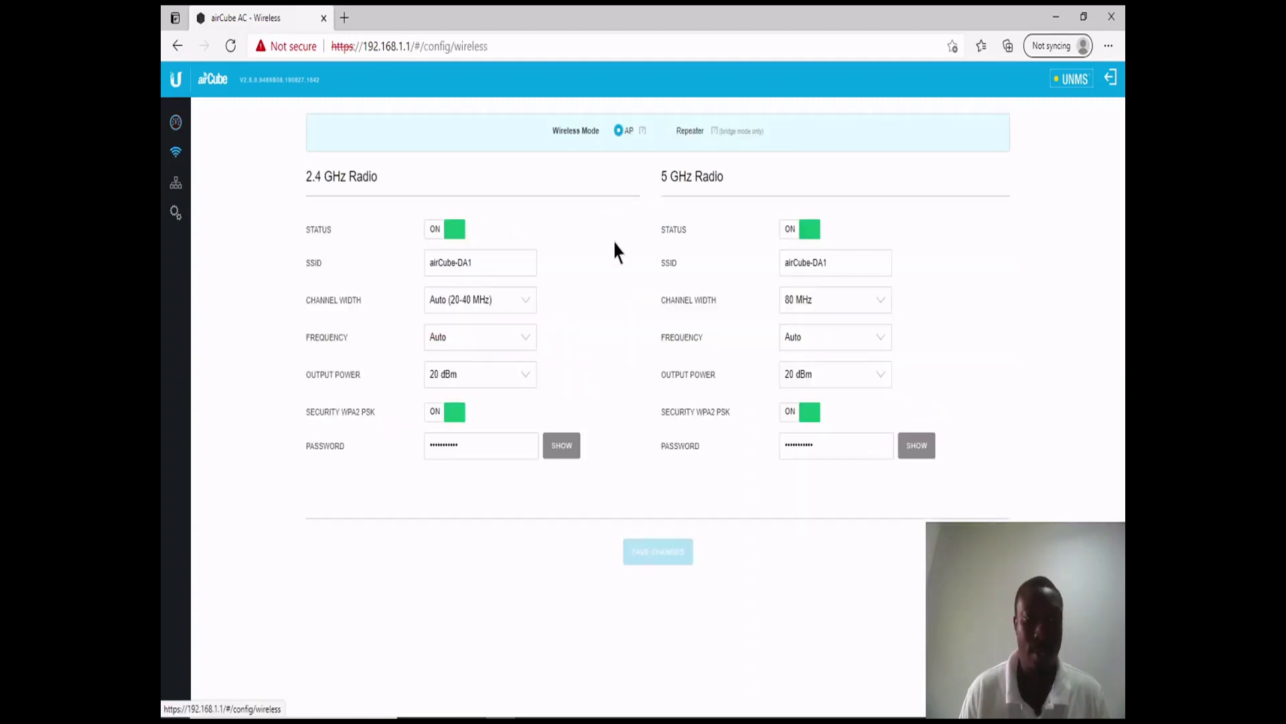
Review the 2.4 GHz radio, keeping Auto (20-40 MHz) channel width and Auto frequency, and check its password
{"action": "left_click", "coordinate": [492, 256]}
{"action": "left_click", "coordinate": [526, 302]}
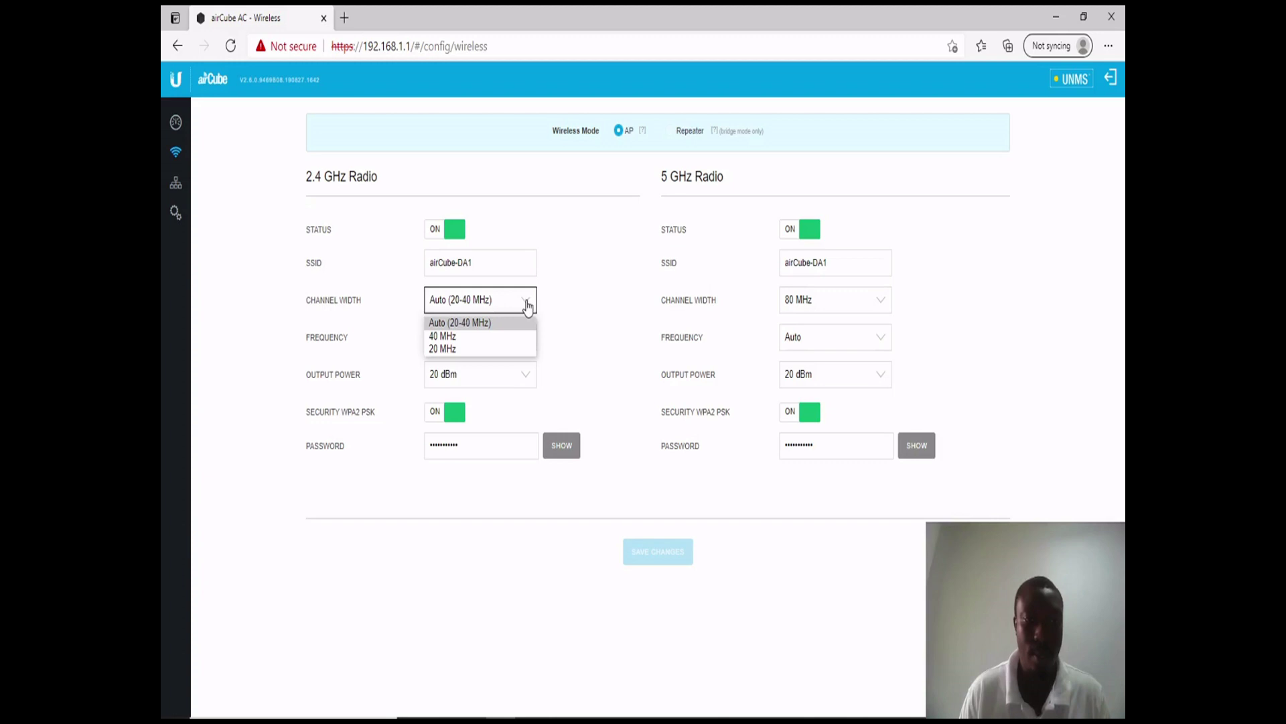
{"action": "left_click", "coordinate": [580, 299]}
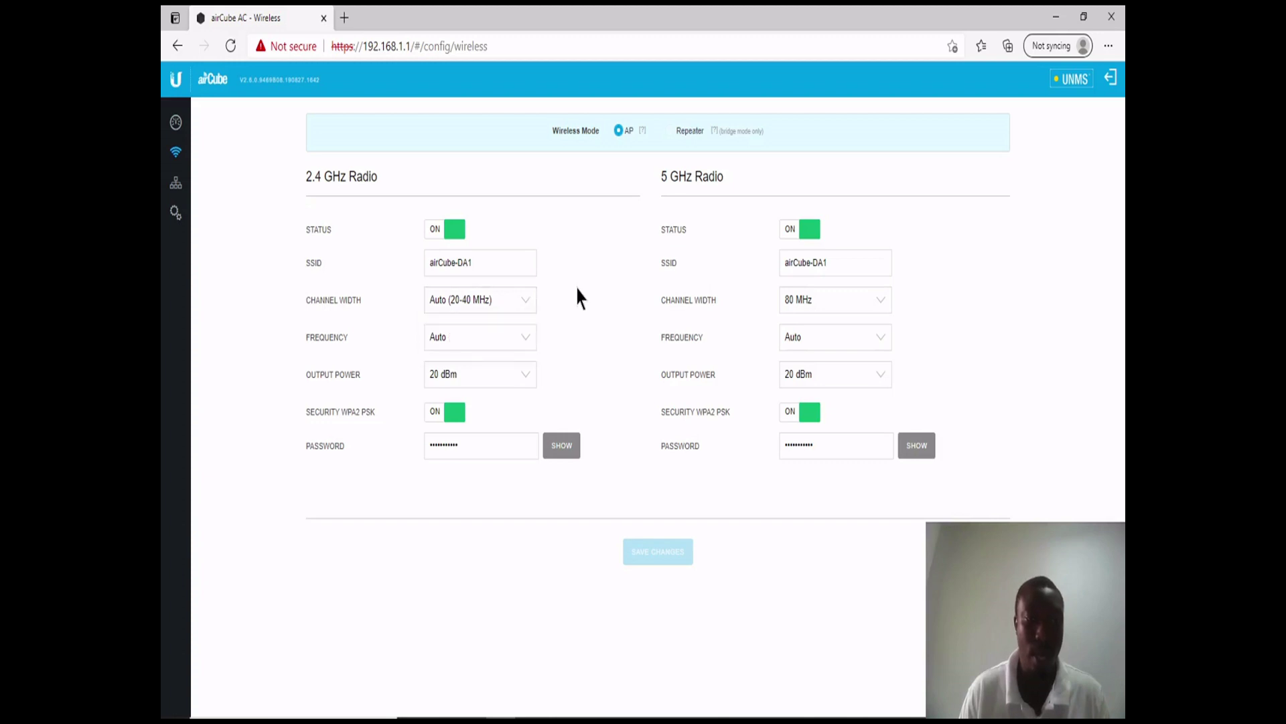
{"action": "left_click", "coordinate": [529, 344]}
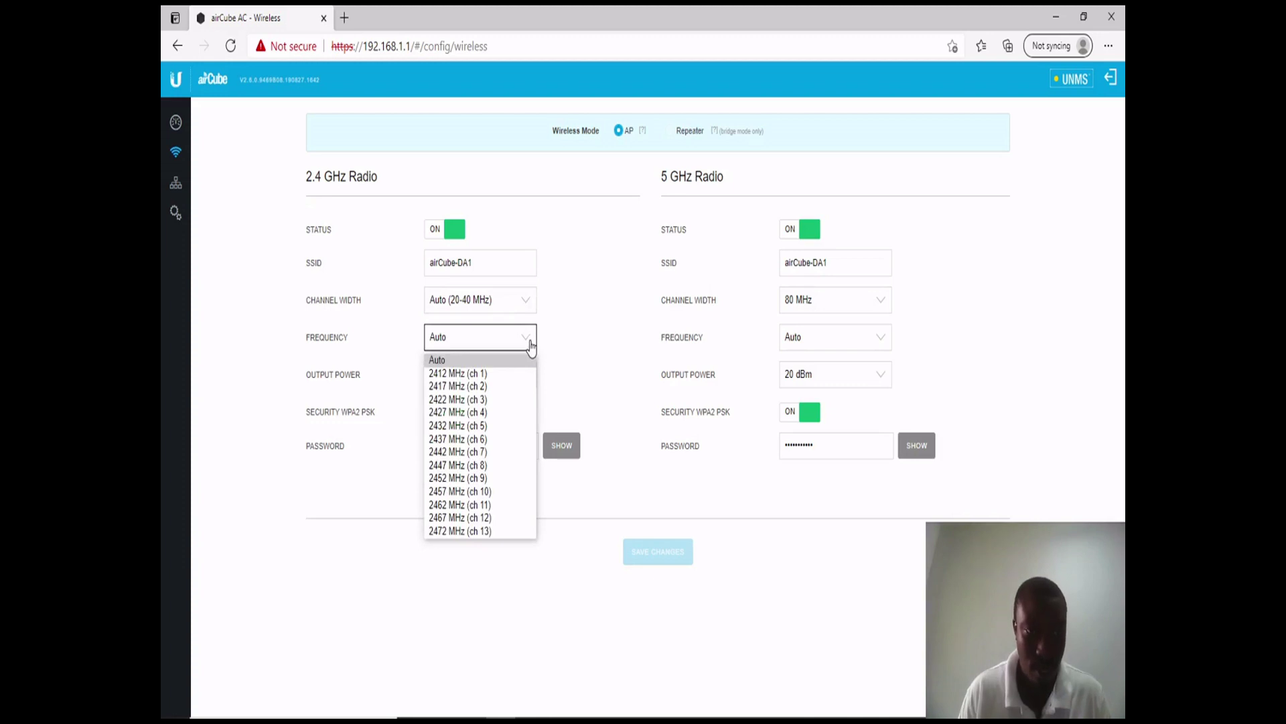
{"action": "left_click", "coordinate": [612, 340]}
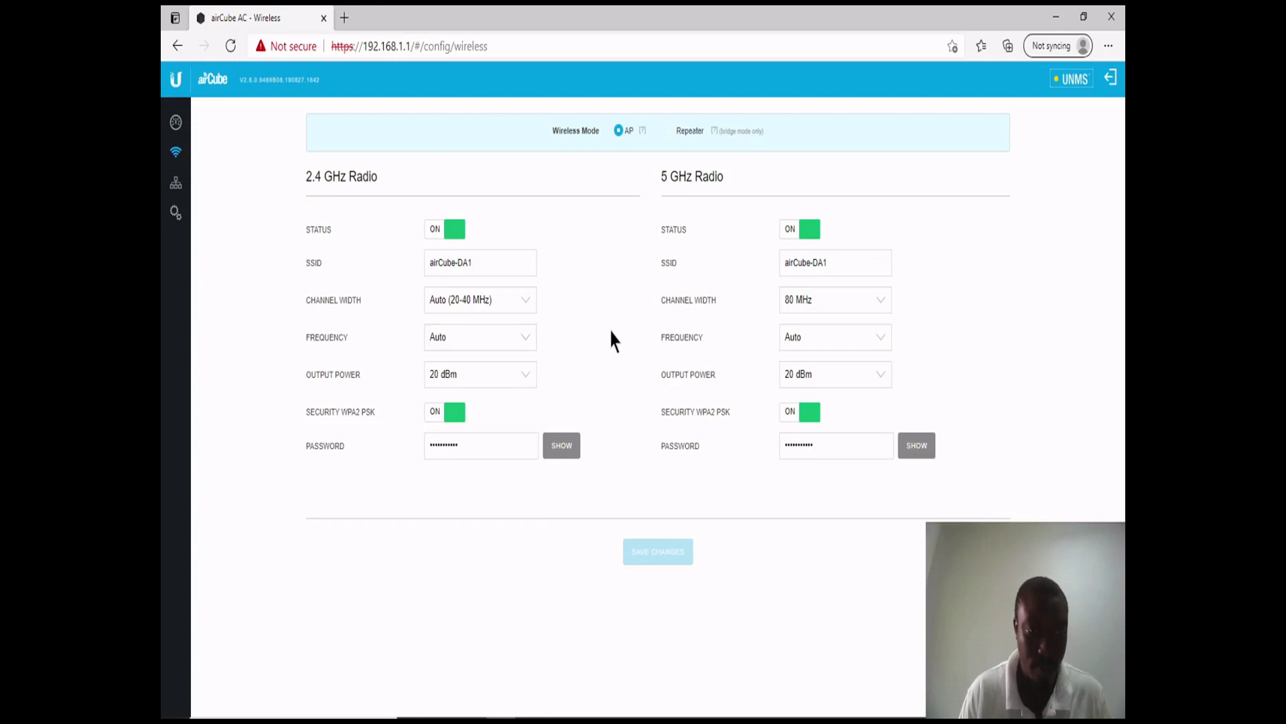
{"action": "left_click", "coordinate": [559, 446]}
{"action": "left_click", "coordinate": [515, 443]}
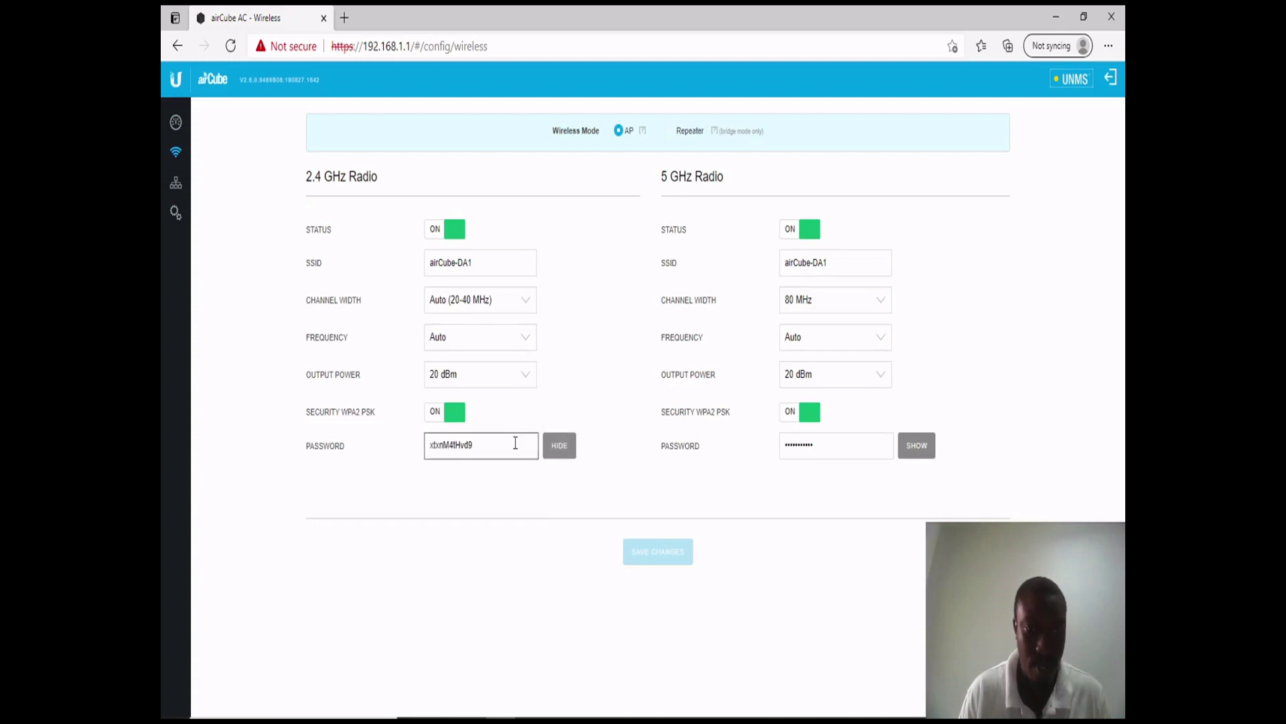
{"action": "left_click", "coordinate": [559, 447]}
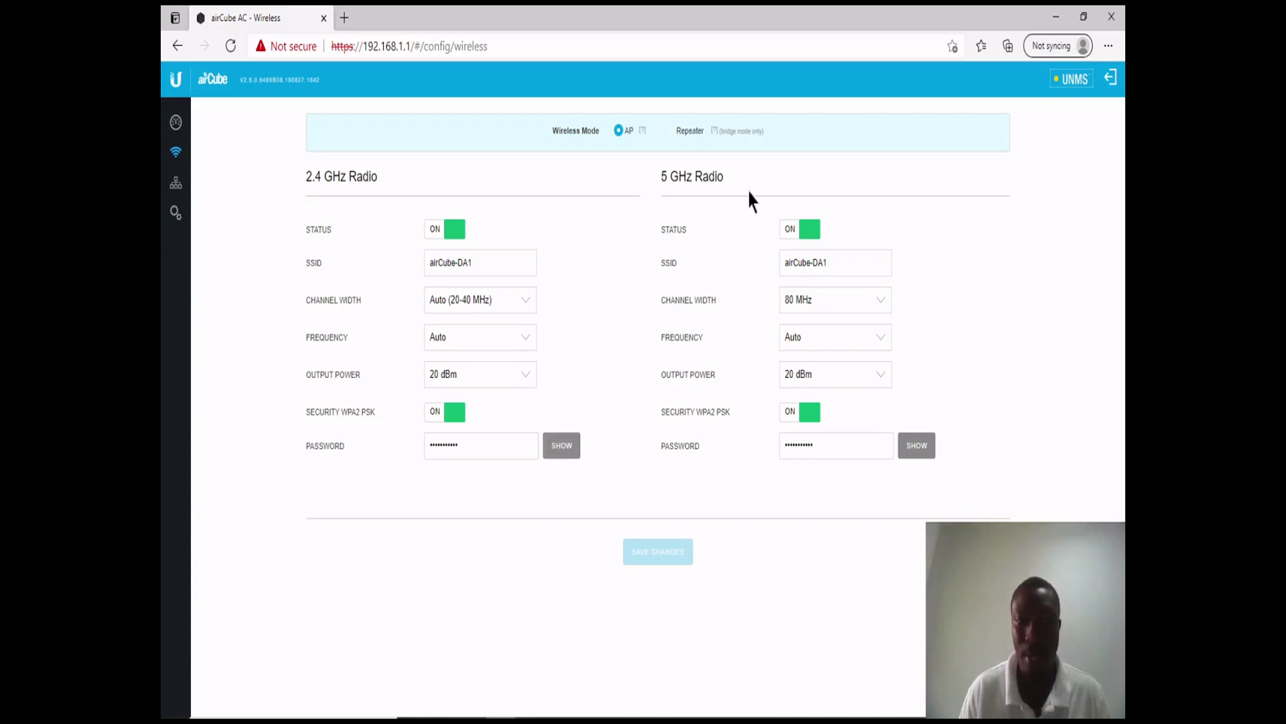
Check the 5 GHz network name and password, dismiss the antivirus alert, and open Network settings
{"action": "left_click", "coordinate": [829, 262]}
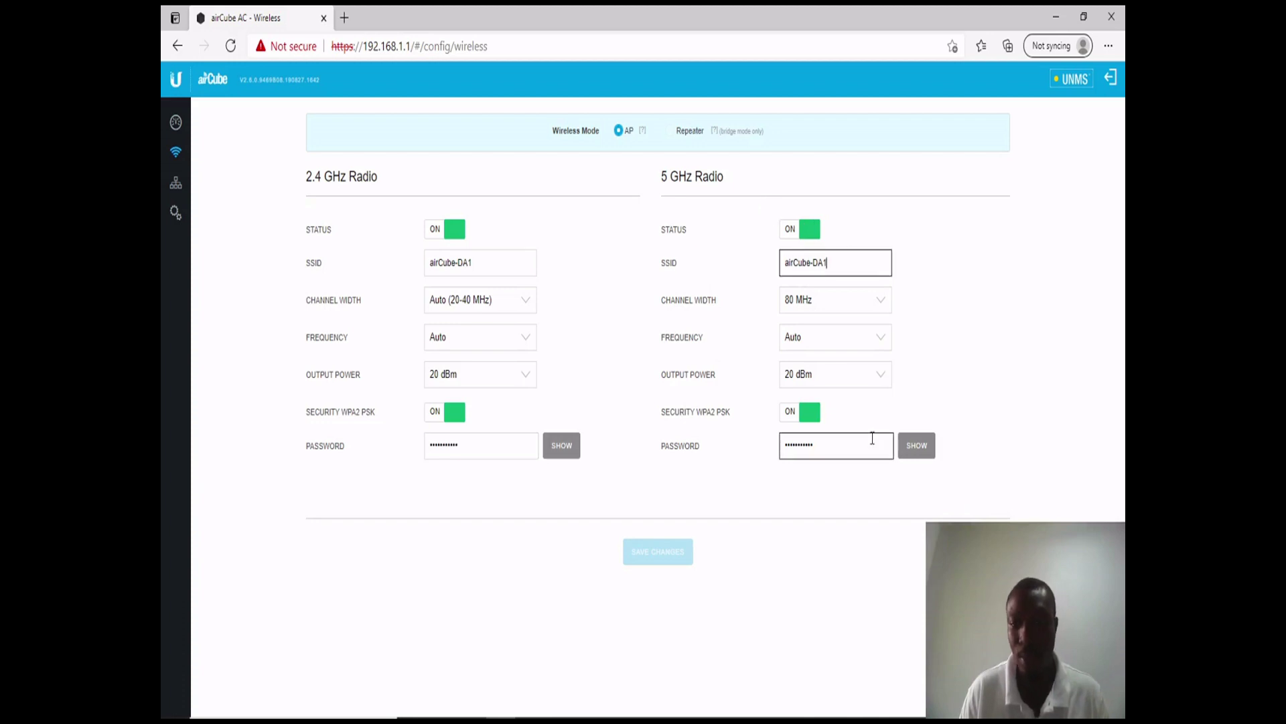
{"action": "left_click", "coordinate": [833, 445]}
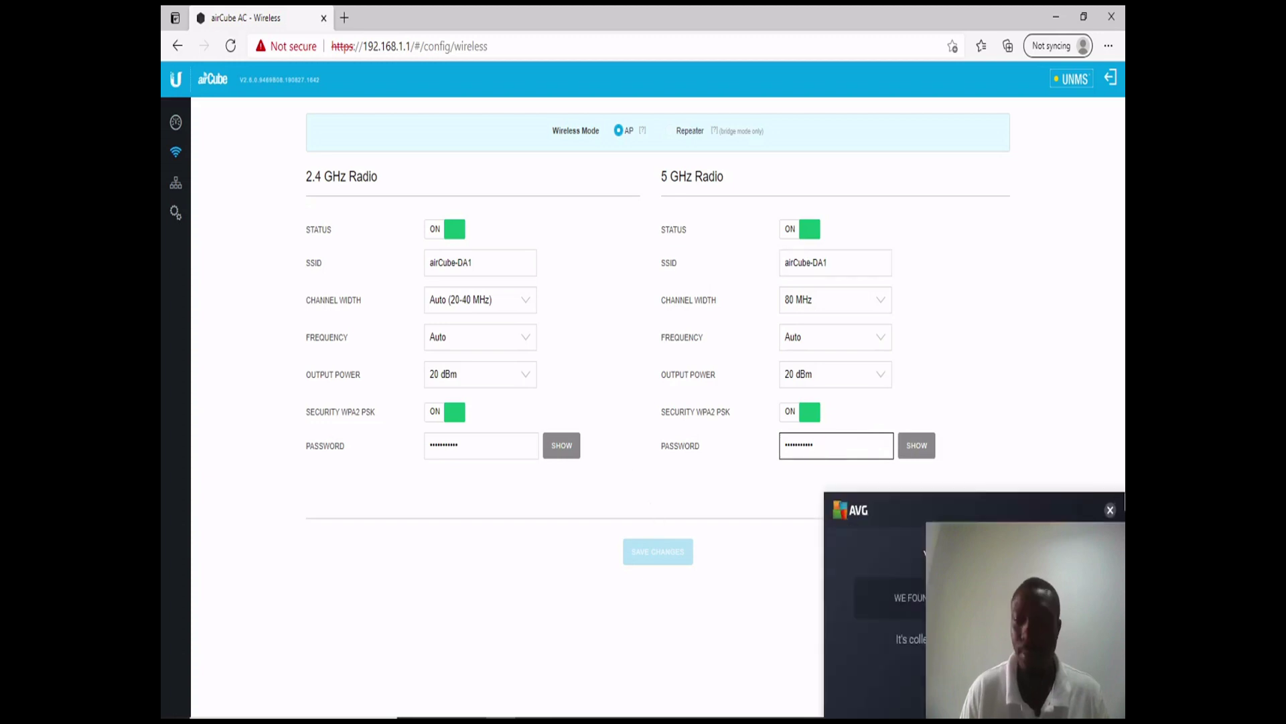
{"action": "left_click", "coordinate": [1110, 510]}
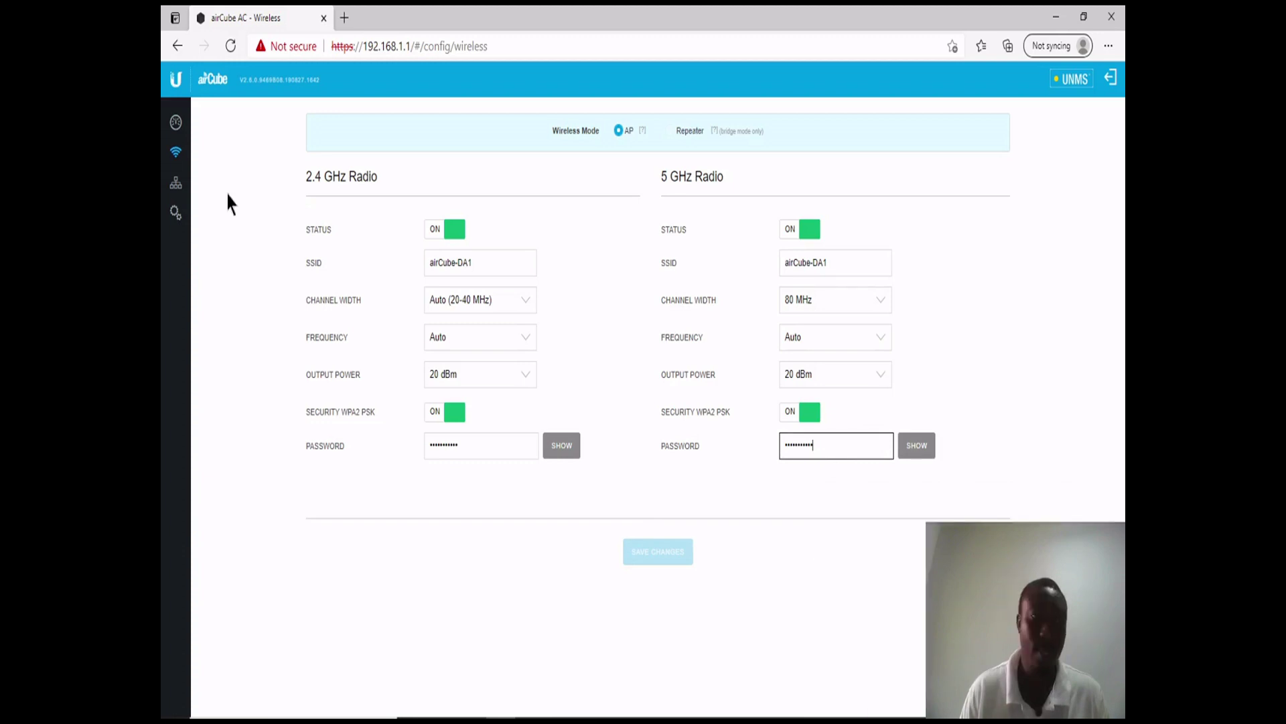
{"action": "left_click", "coordinate": [176, 186]}
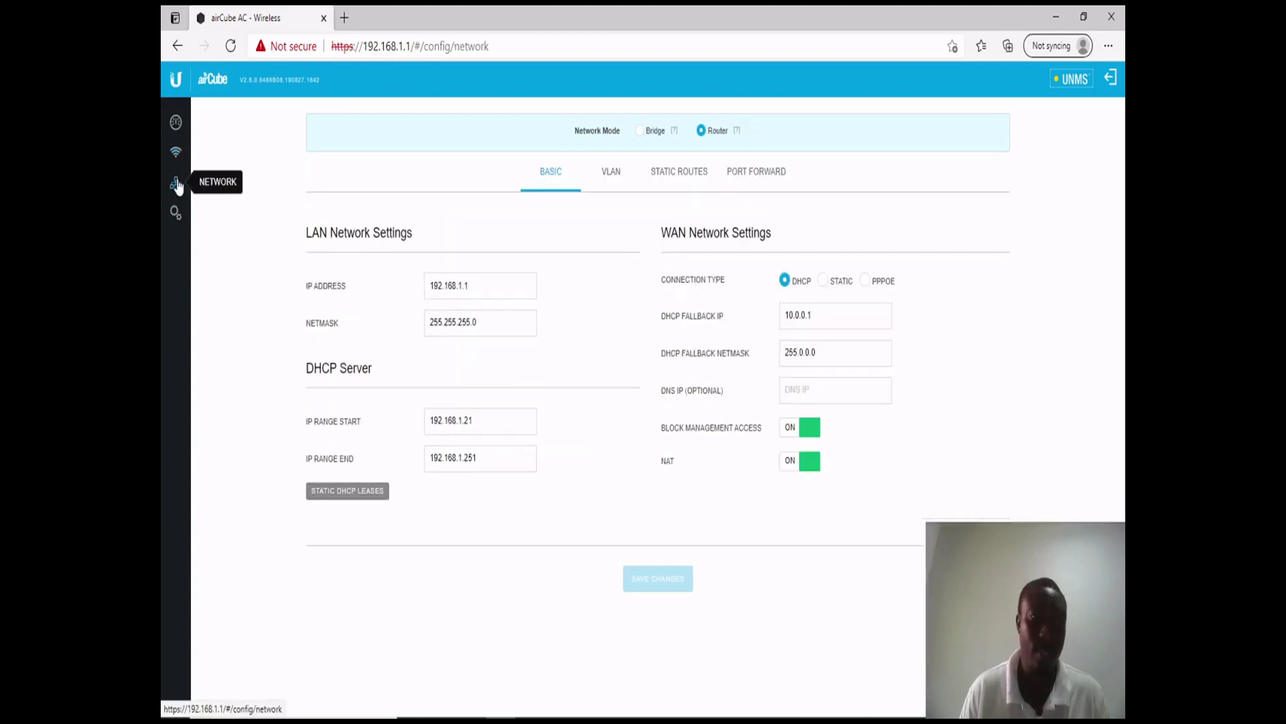
Review LAN IP 192.168.1.1, netmask 255.255.255.0 and DHCP fallback 10.0.0.1, then open VLAN settings
{"action": "left_click", "coordinate": [483, 285]}
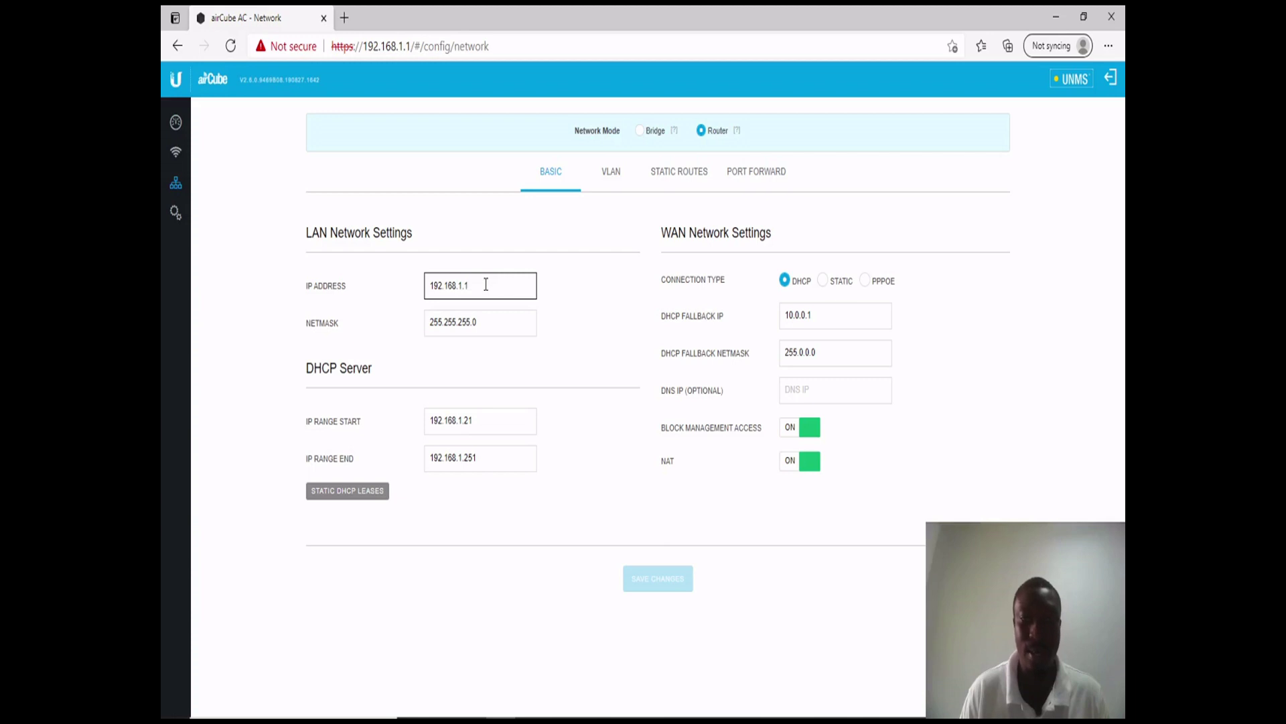
{"action": "left_click", "coordinate": [485, 320]}
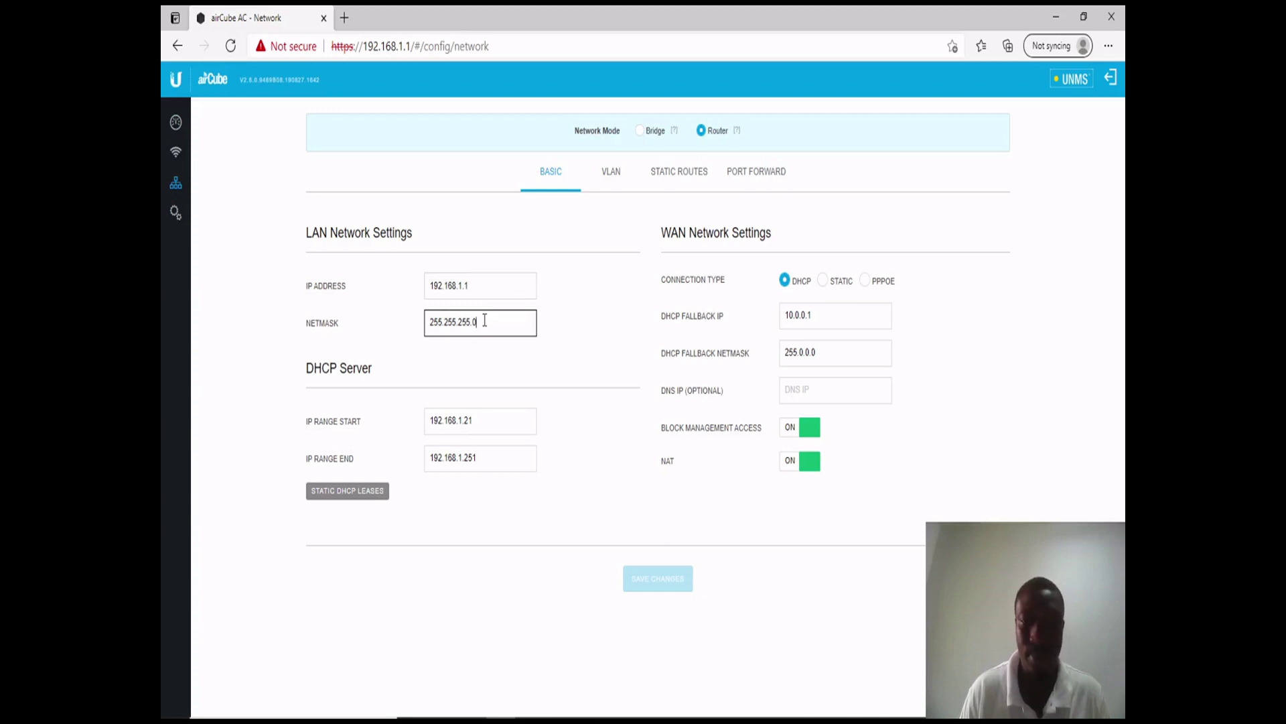
{"action": "left_click", "coordinate": [851, 316]}
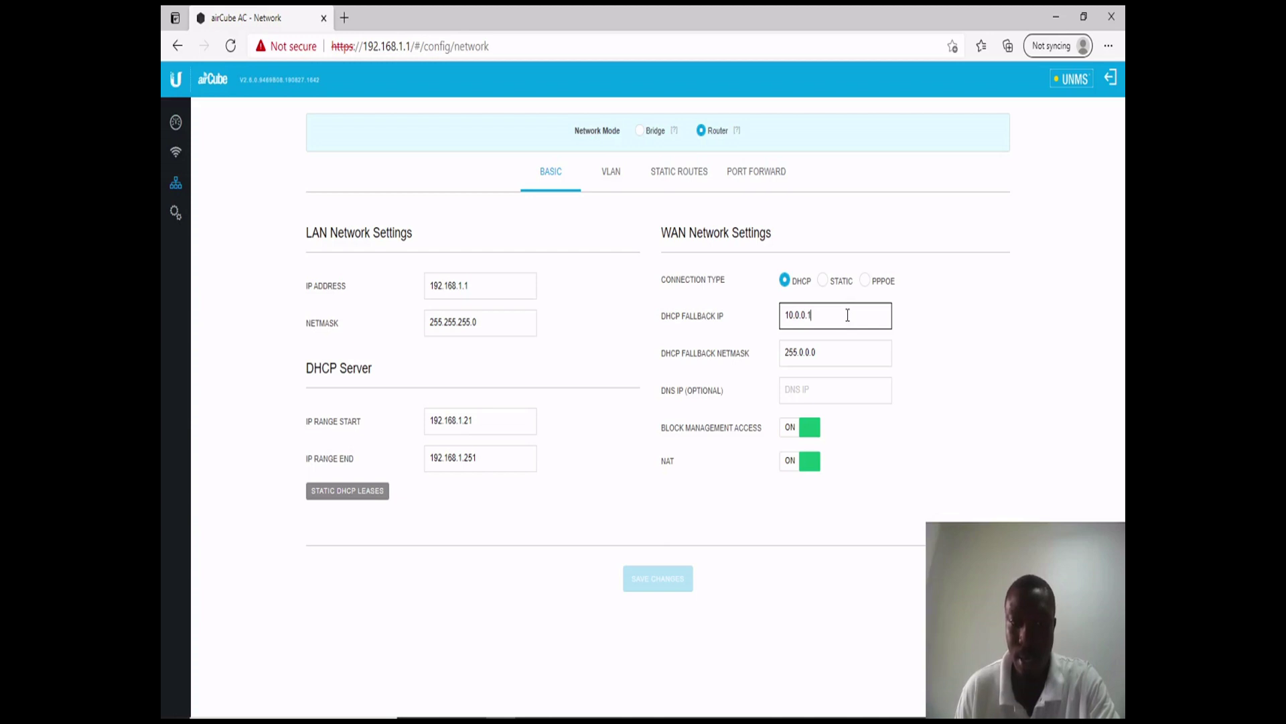
{"action": "left_click", "coordinate": [609, 177]}
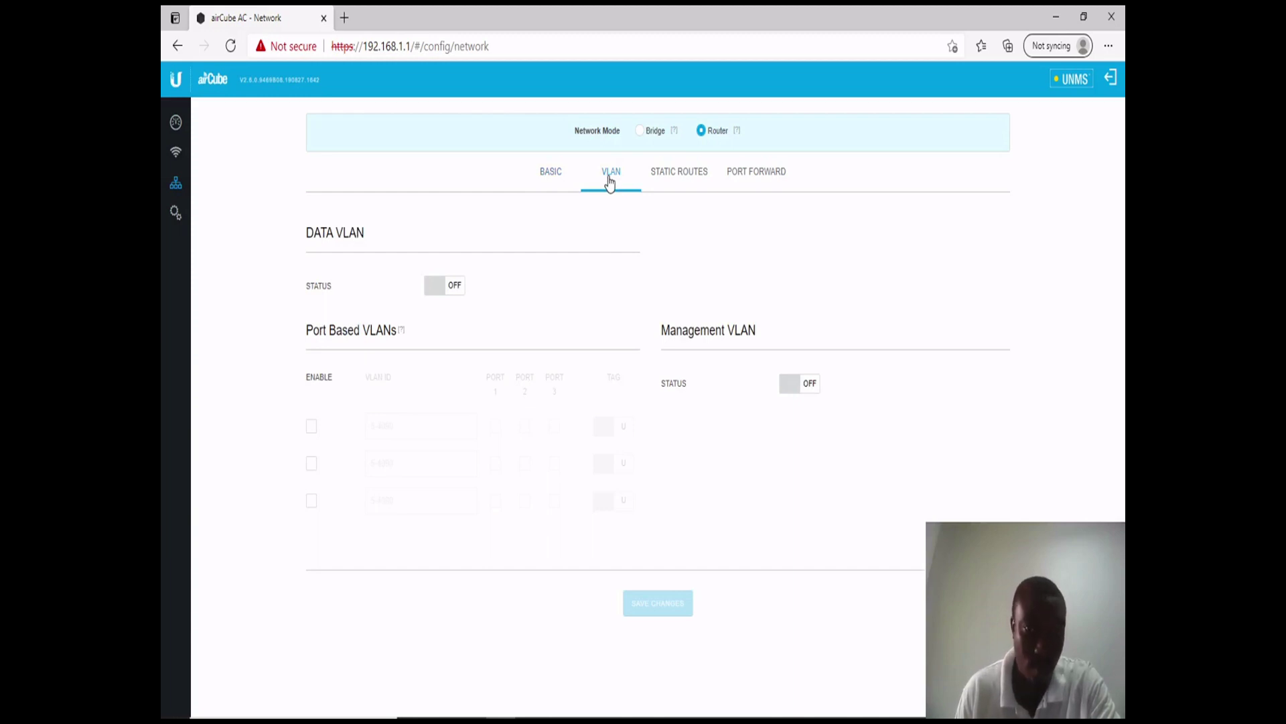
Turn on the Data VLAN and enable all three port-based VLANs
{"action": "left_click", "coordinate": [437, 285]}
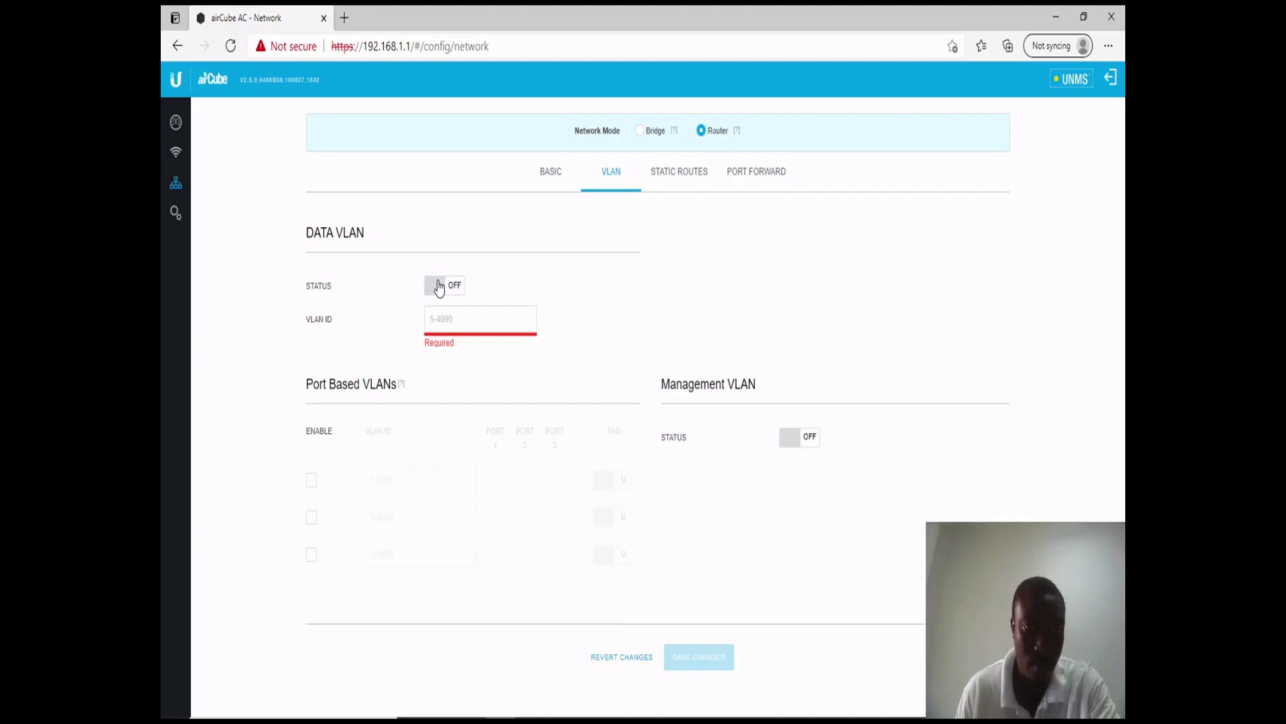
{"action": "left_click", "coordinate": [445, 319]}
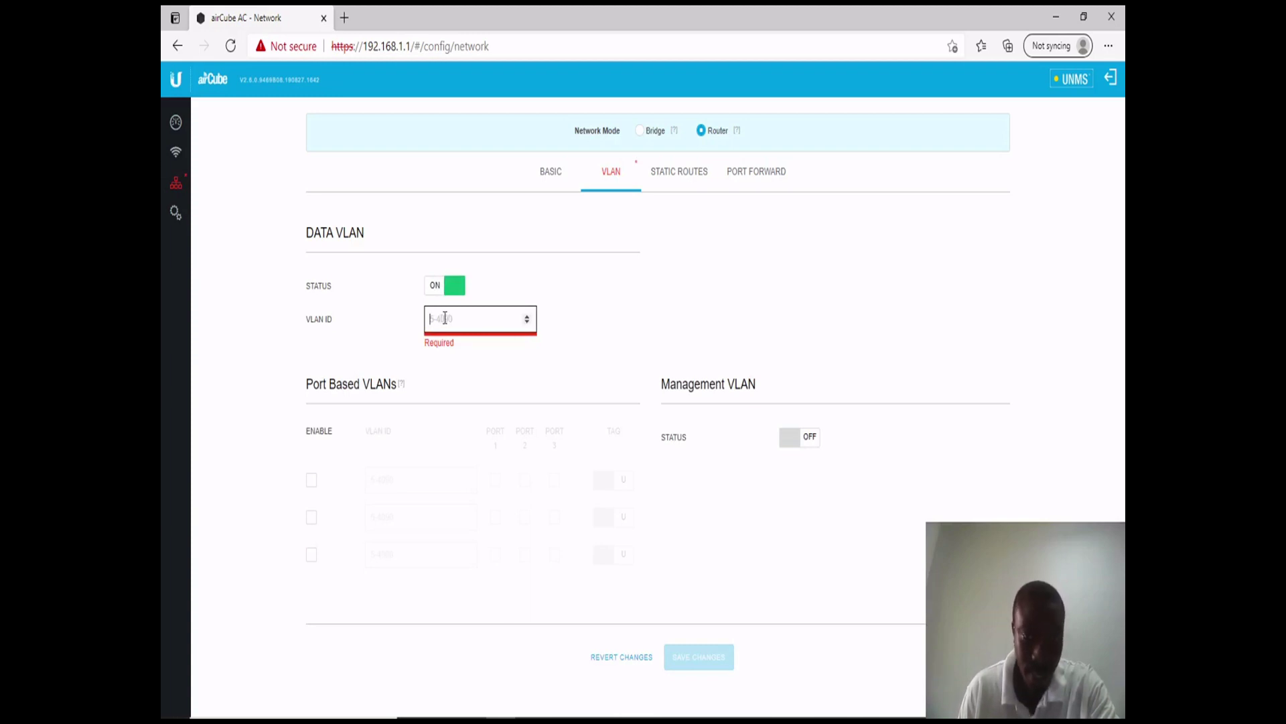
{"action": "left_click", "coordinate": [311, 481]}
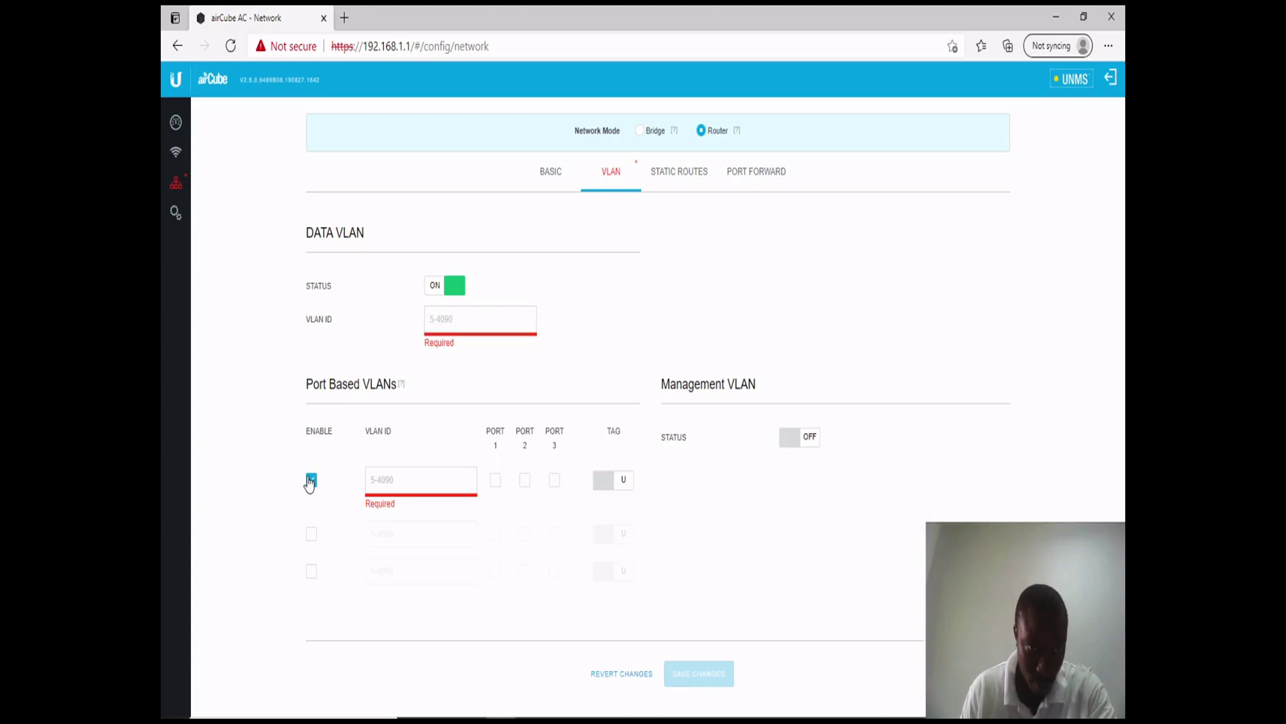
{"action": "left_click", "coordinate": [310, 536]}
{"action": "left_click", "coordinate": [308, 590]}
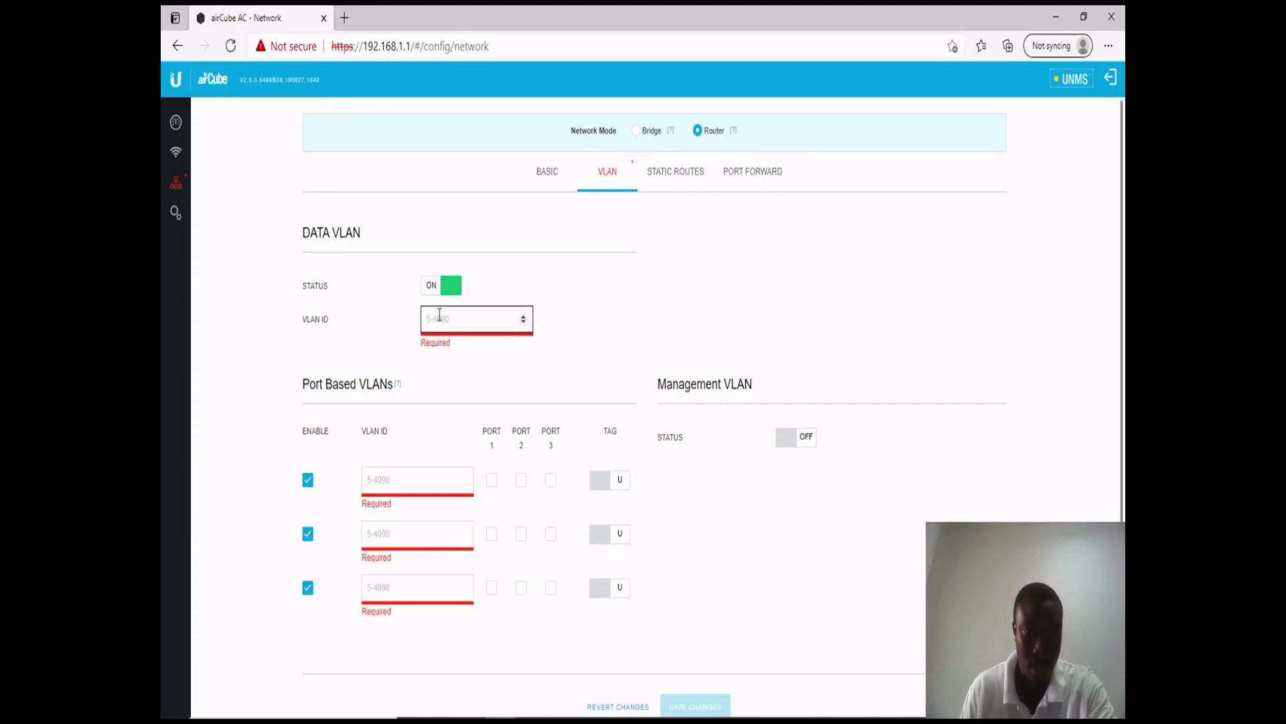
Disable the three port-based VLANs and switch the Data VLAN off, then view Static Routes
{"action": "left_click", "coordinate": [446, 290]}
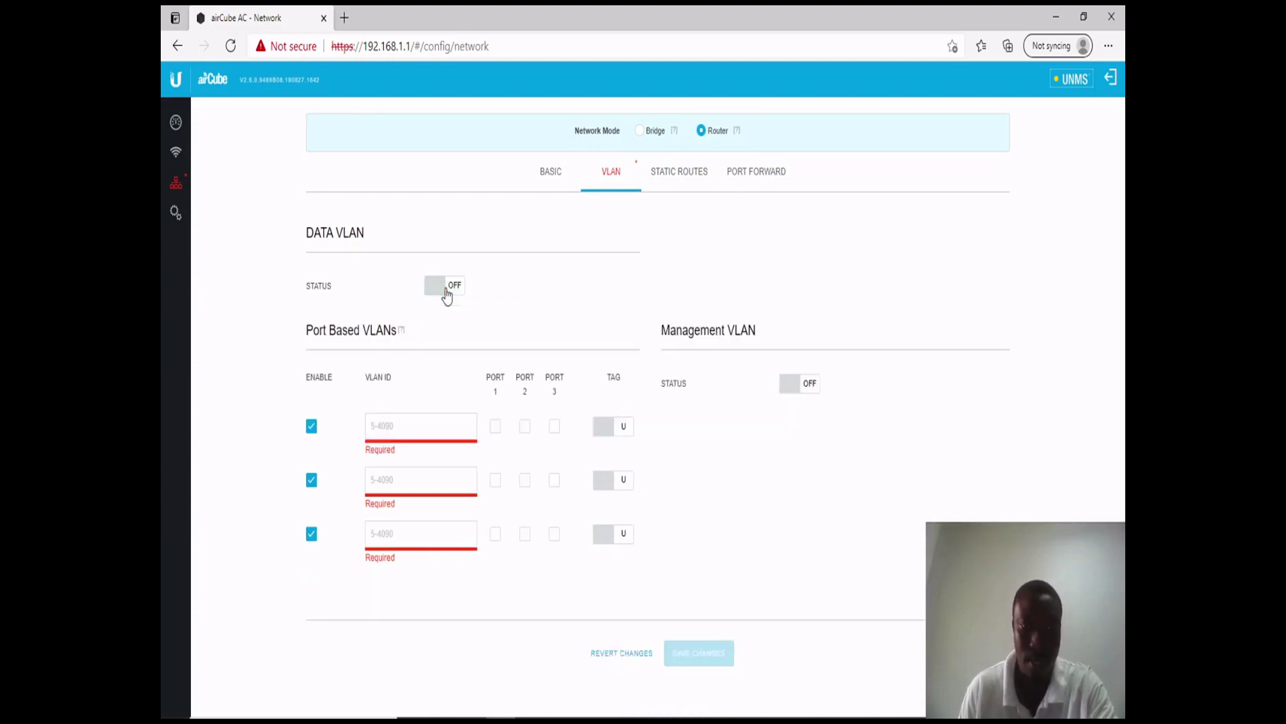
{"action": "left_click", "coordinate": [447, 291]}
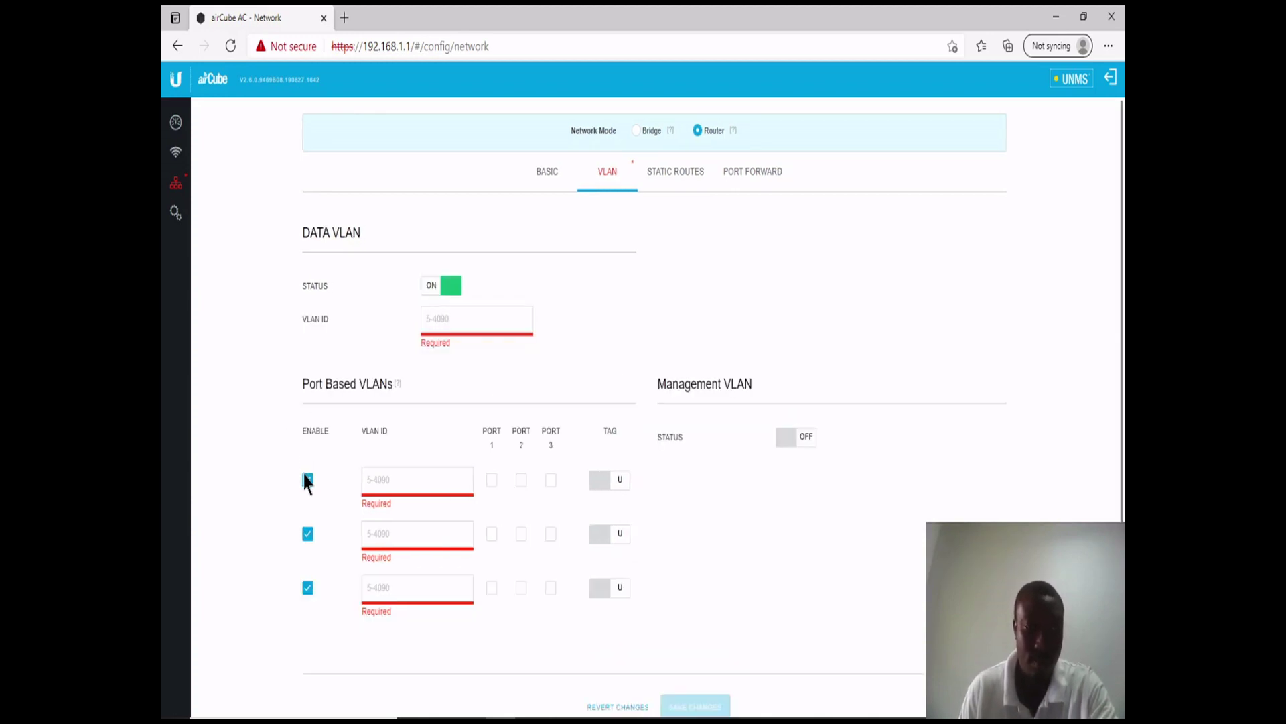
{"action": "left_click", "coordinate": [307, 479]}
{"action": "left_click", "coordinate": [307, 517]}
{"action": "left_click", "coordinate": [307, 553]}
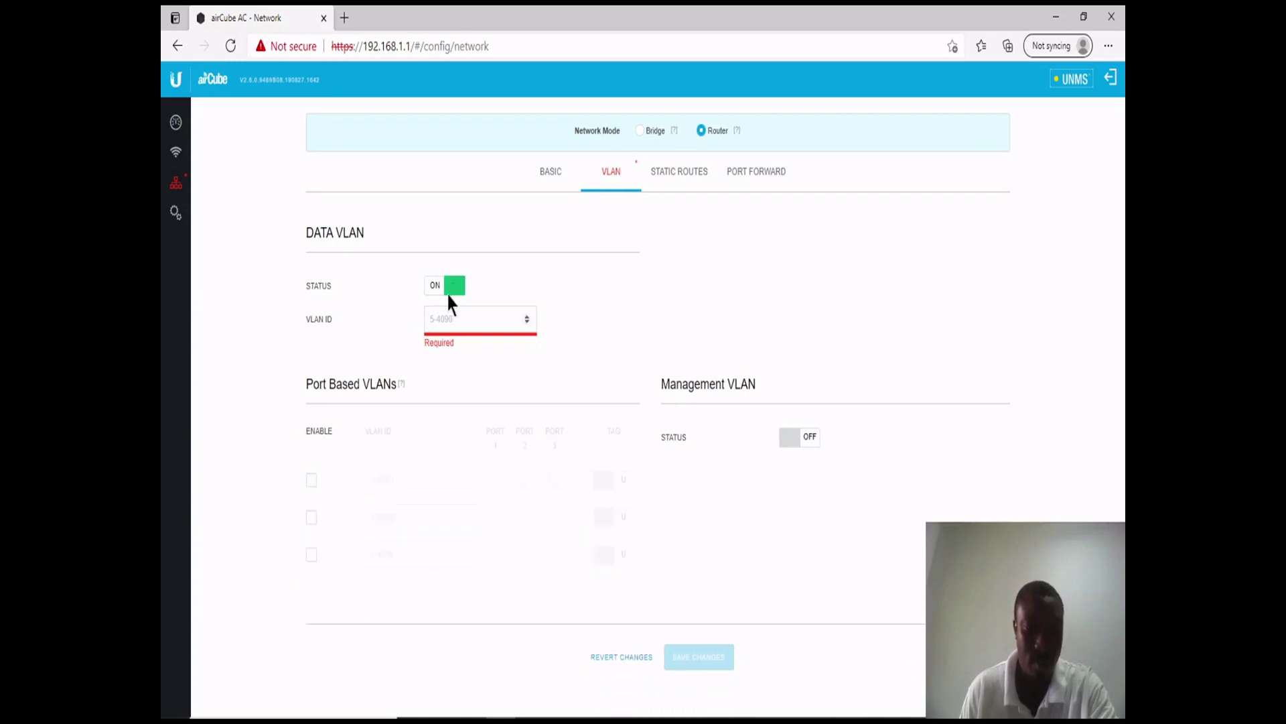
{"action": "left_click", "coordinate": [449, 295]}
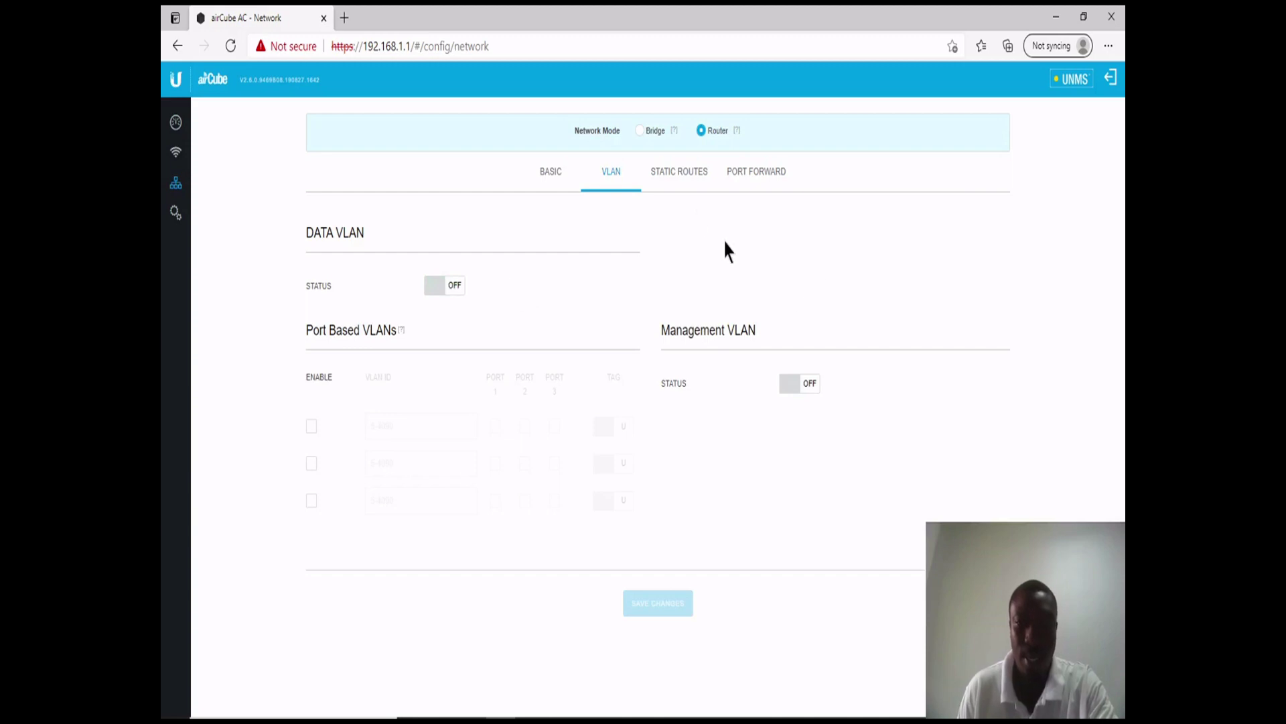
{"action": "left_click", "coordinate": [685, 176]}
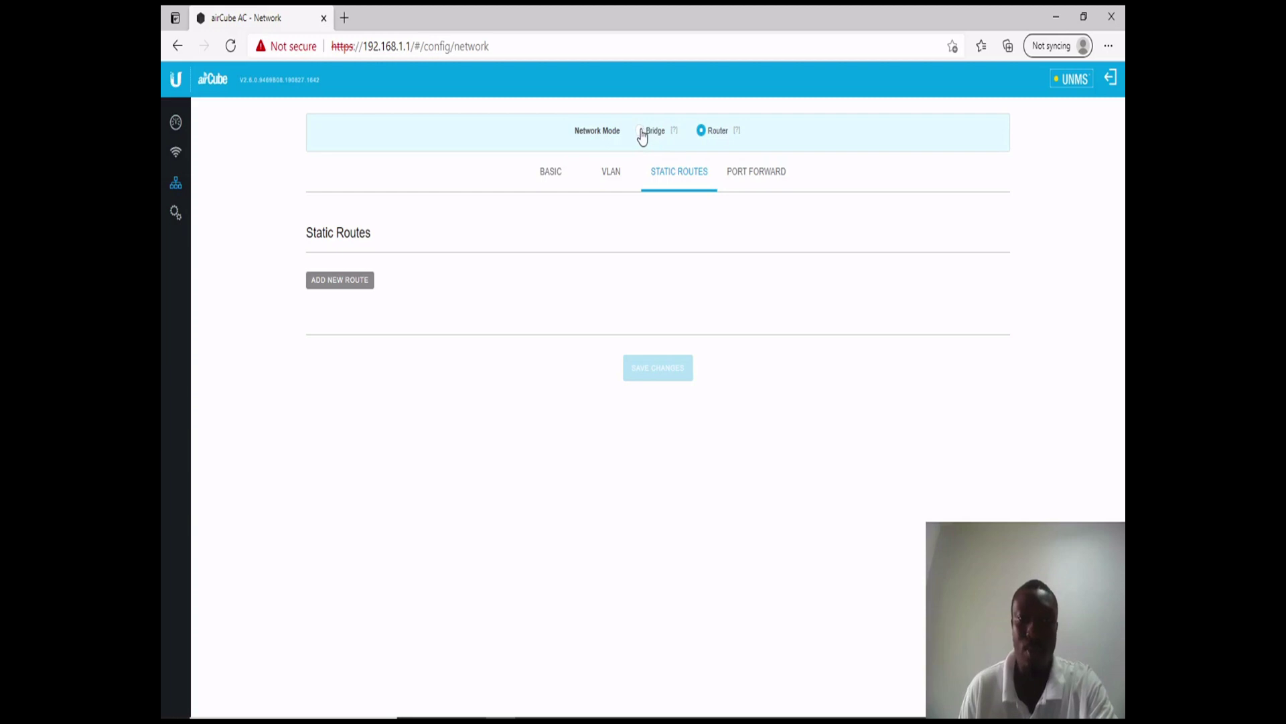
On Port Forward, turn UPnP on, add a new rule and step through its name, port and IP fields
{"action": "left_click", "coordinate": [753, 175]}
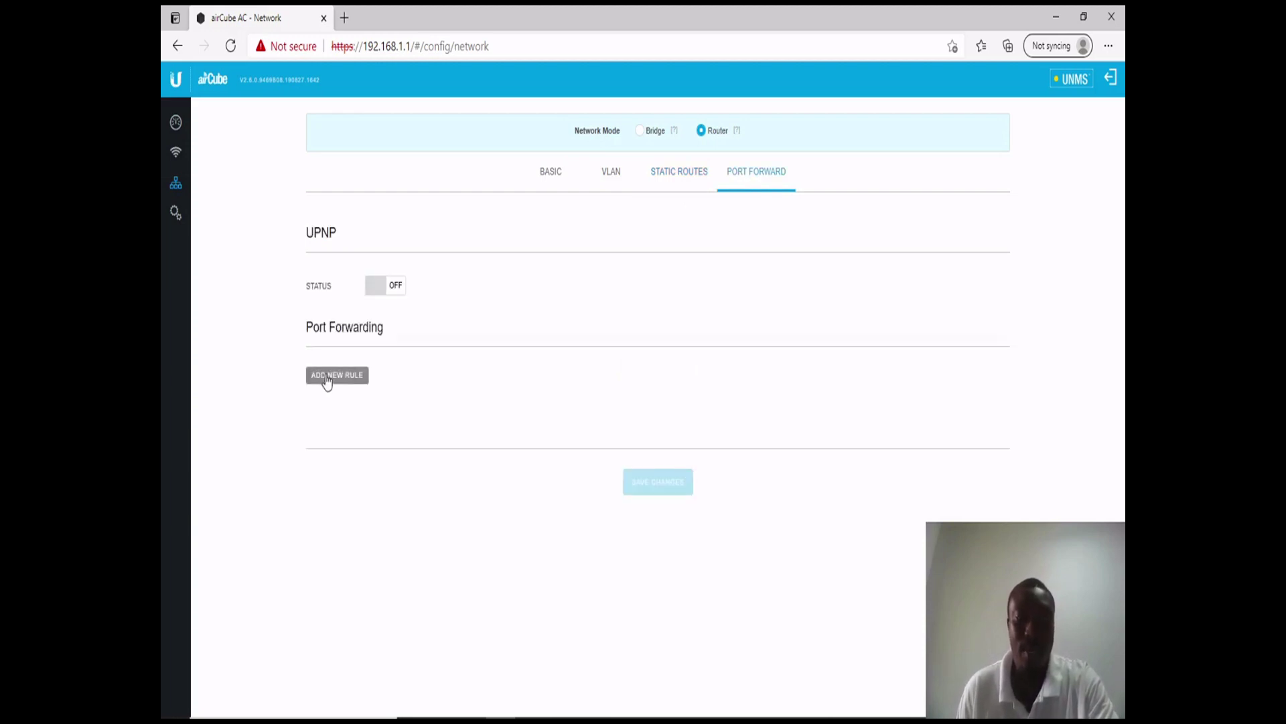
{"action": "left_click", "coordinate": [370, 287]}
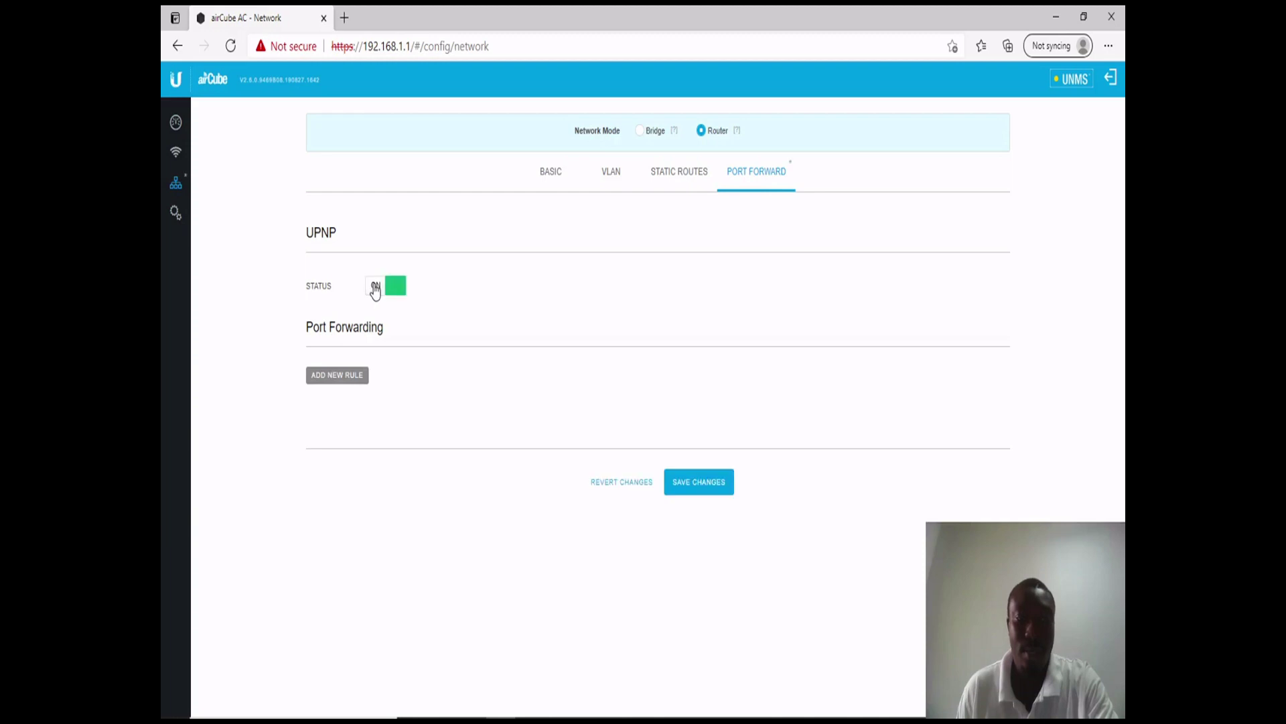
{"action": "left_click", "coordinate": [344, 379]}
{"action": "left_click", "coordinate": [433, 404]}
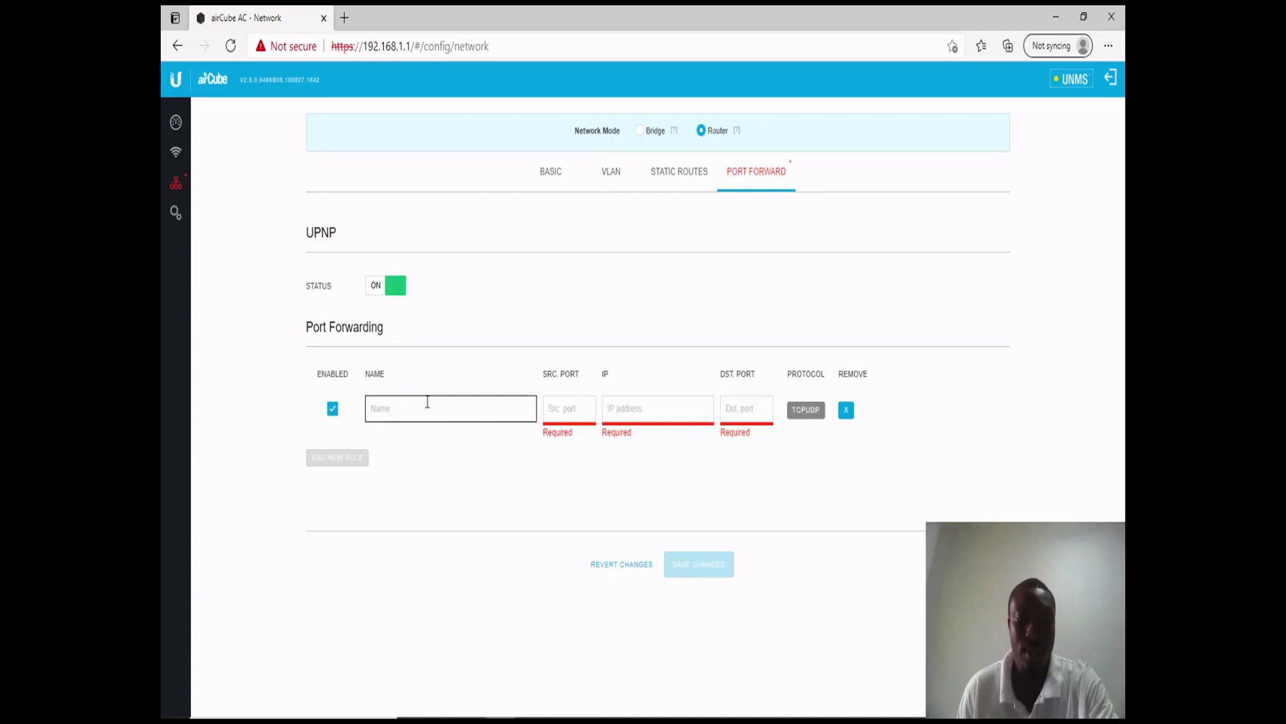
{"action": "left_click", "coordinate": [580, 408]}
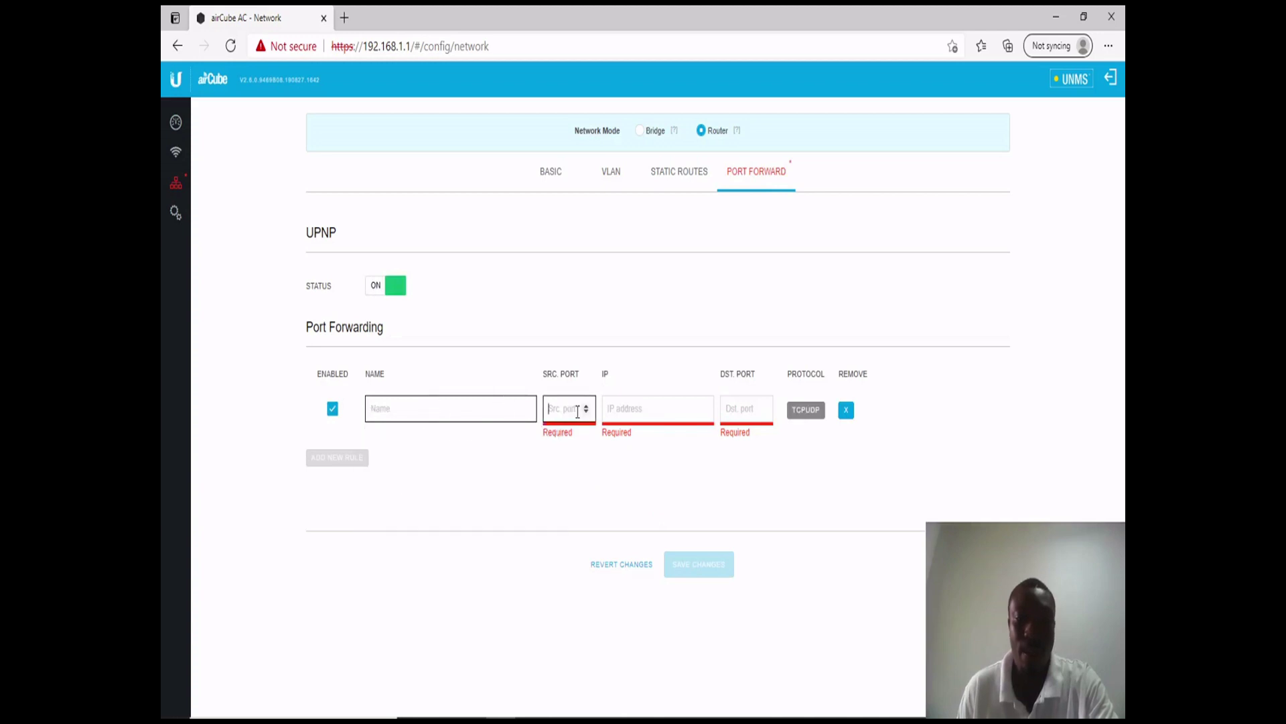
{"action": "left_click", "coordinate": [620, 415]}
{"action": "left_click", "coordinate": [740, 414]}
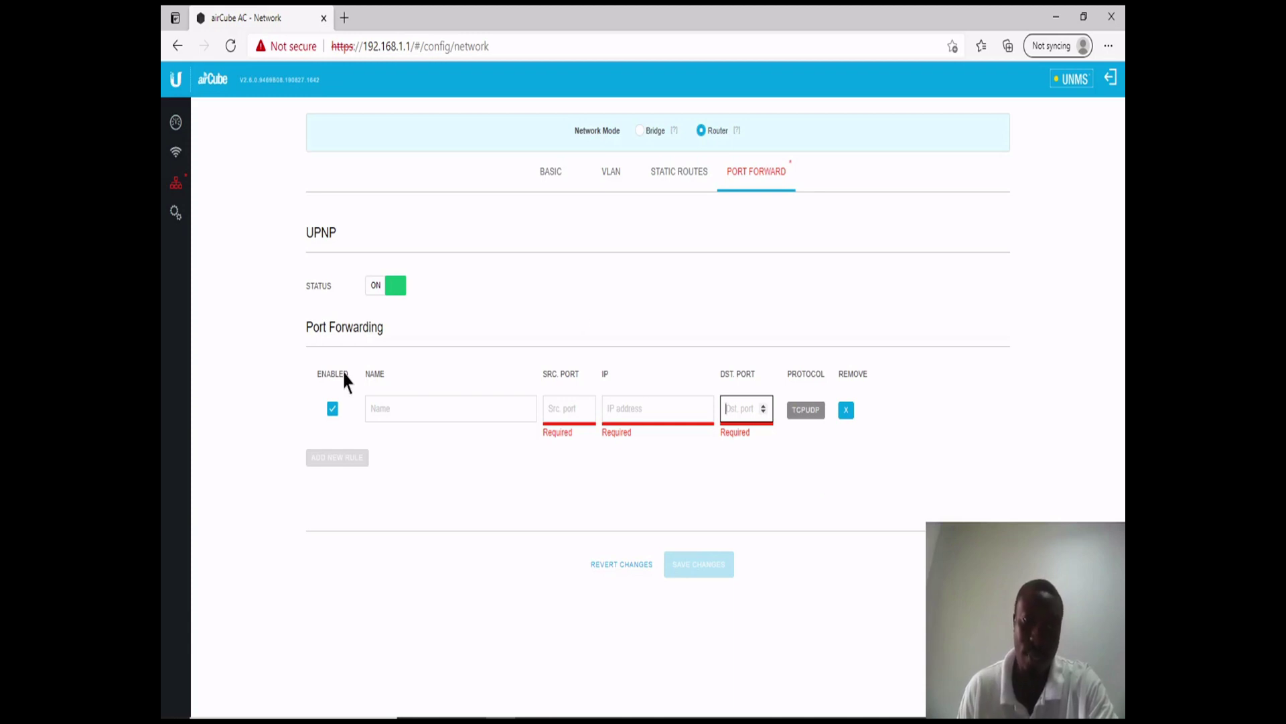
Disable the new forwarding rule, turn UPnP back off, and go to System settings
{"action": "left_click", "coordinate": [333, 409]}
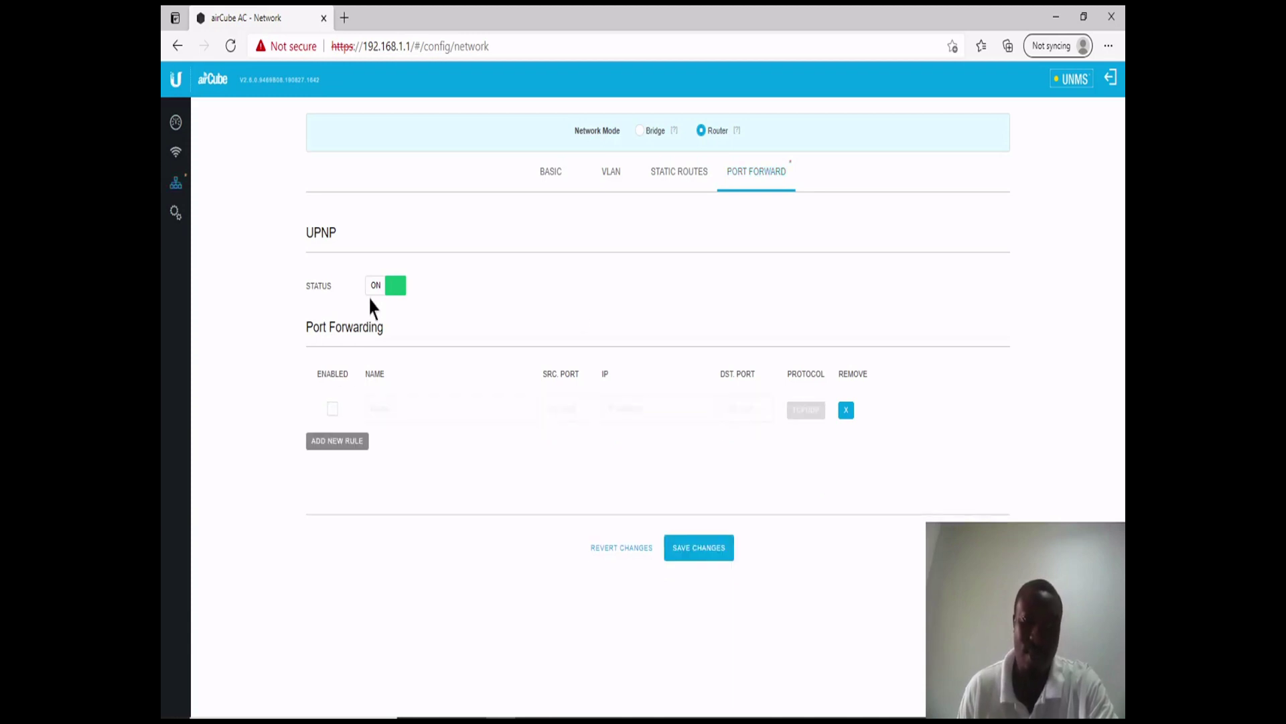
{"action": "left_click", "coordinate": [376, 287]}
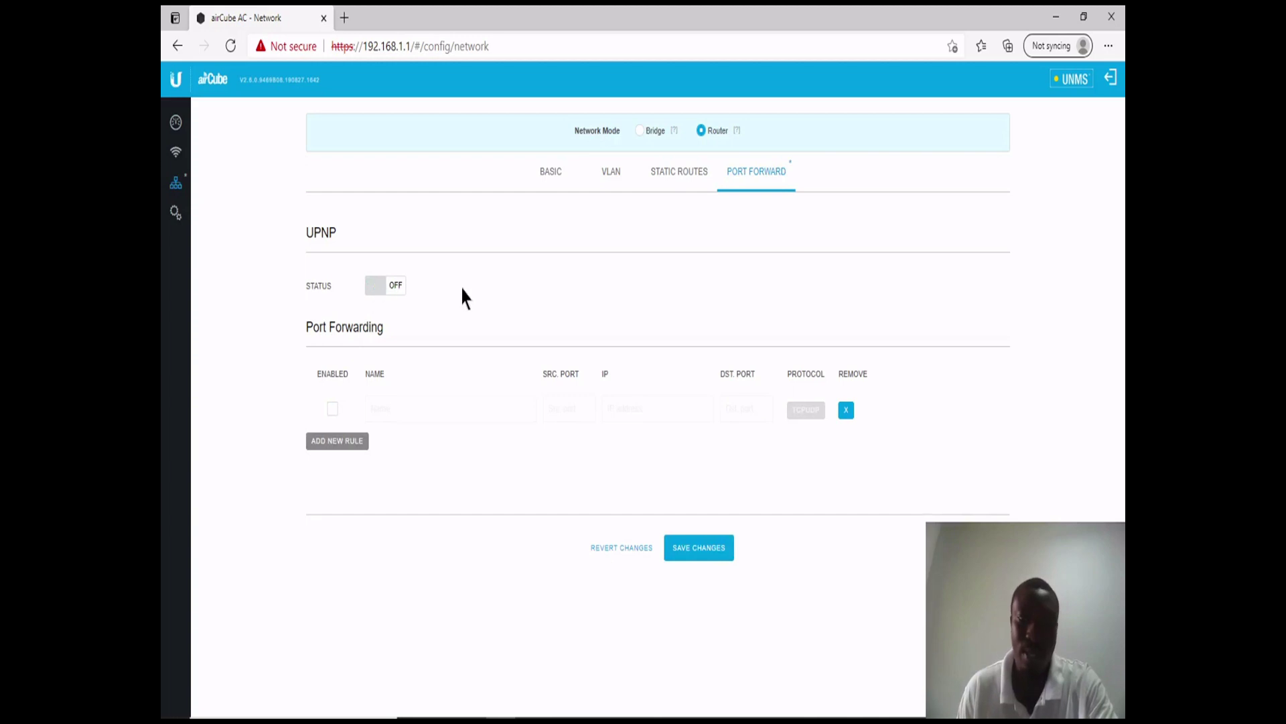
{"action": "left_click", "coordinate": [173, 213]}
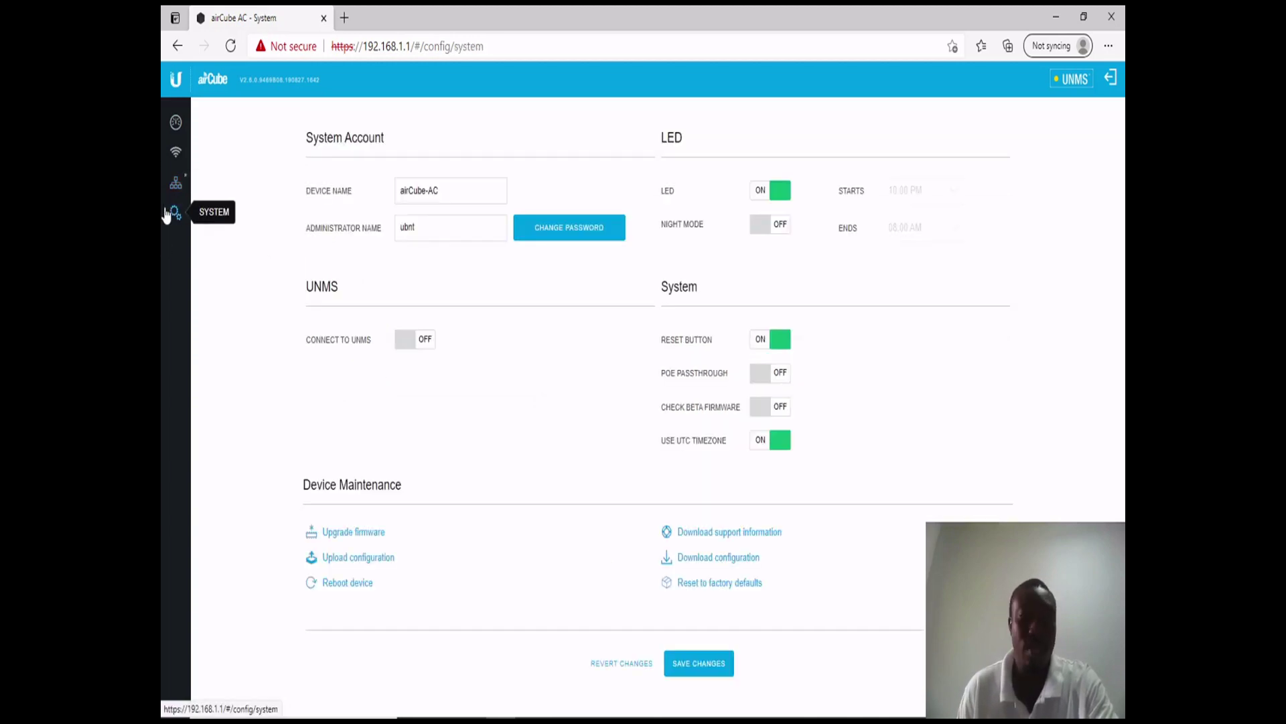
Look over the device name airCube-AC and administrator name, then go back to the dashboard
{"action": "left_click", "coordinate": [444, 190]}
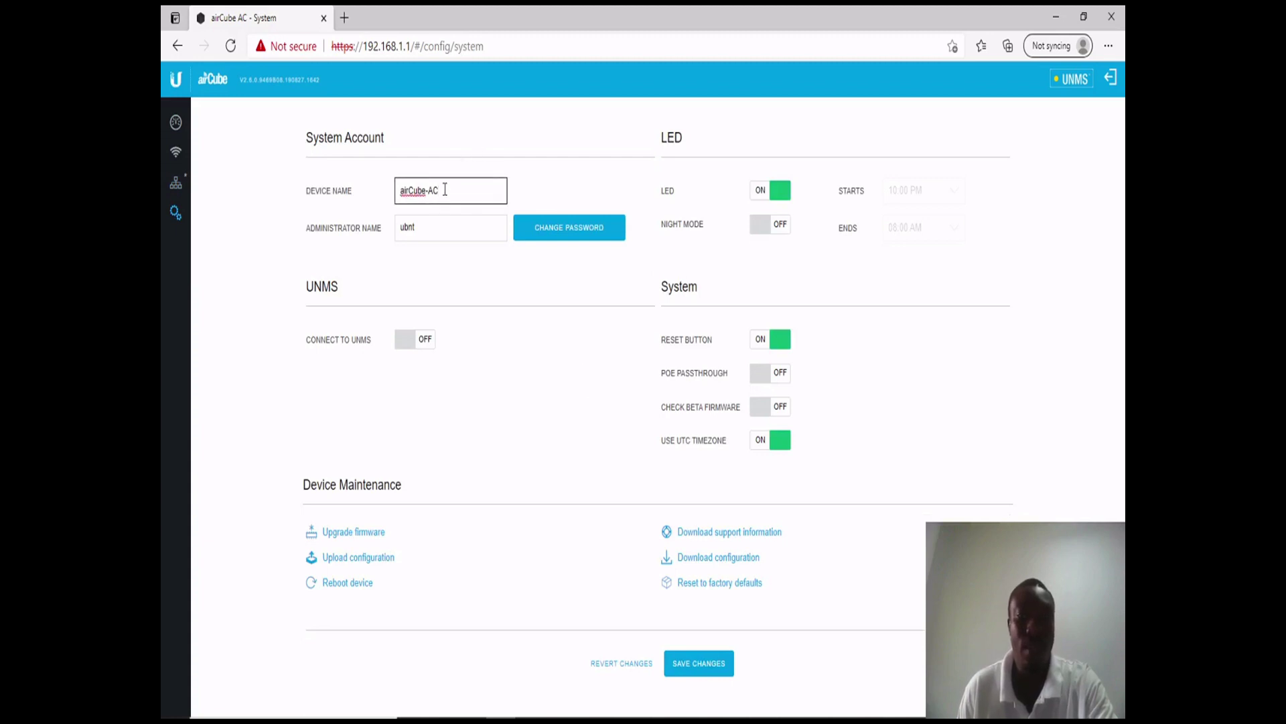
{"action": "left_click", "coordinate": [440, 226]}
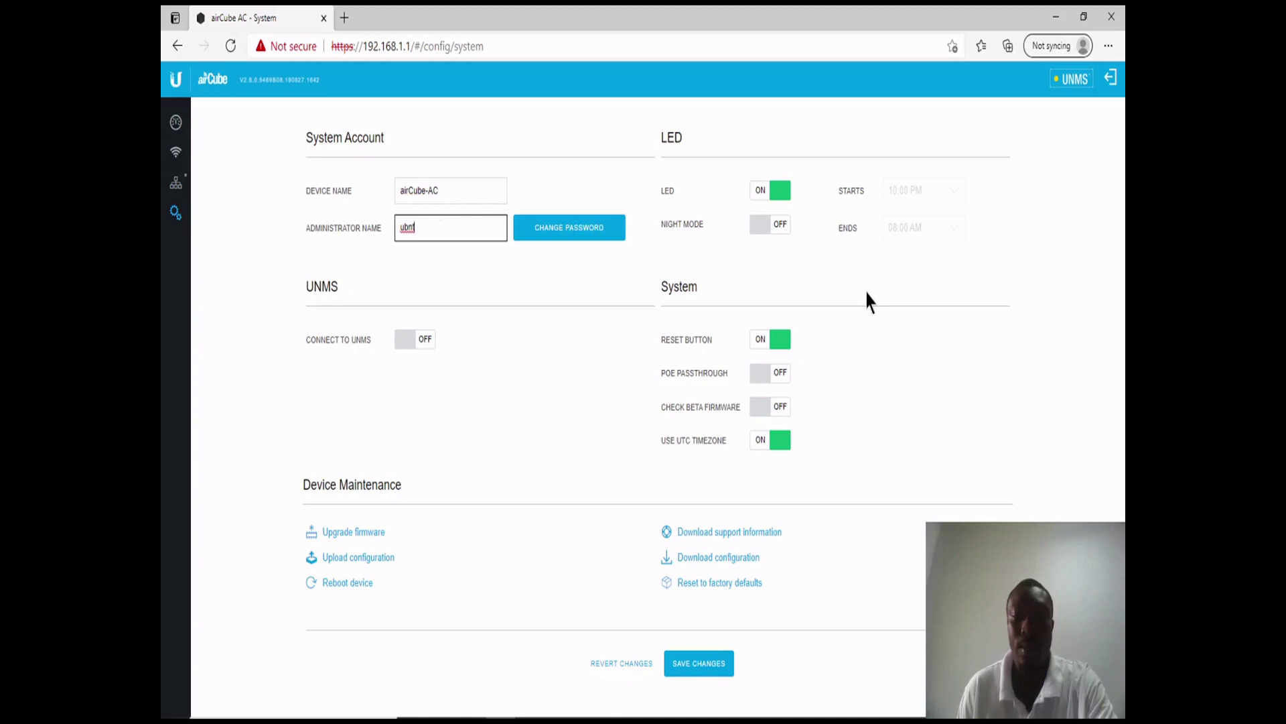
{"action": "left_click", "coordinate": [763, 230]}
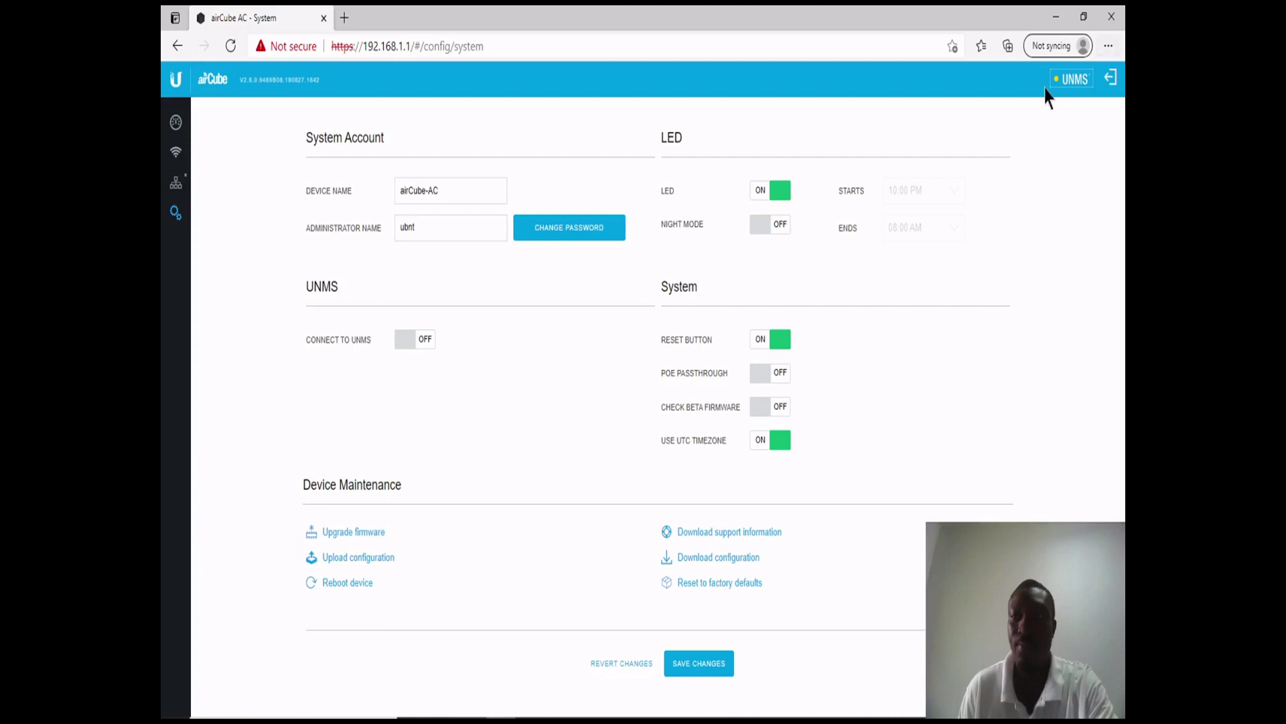
{"action": "key", "text": "alt+Left"}
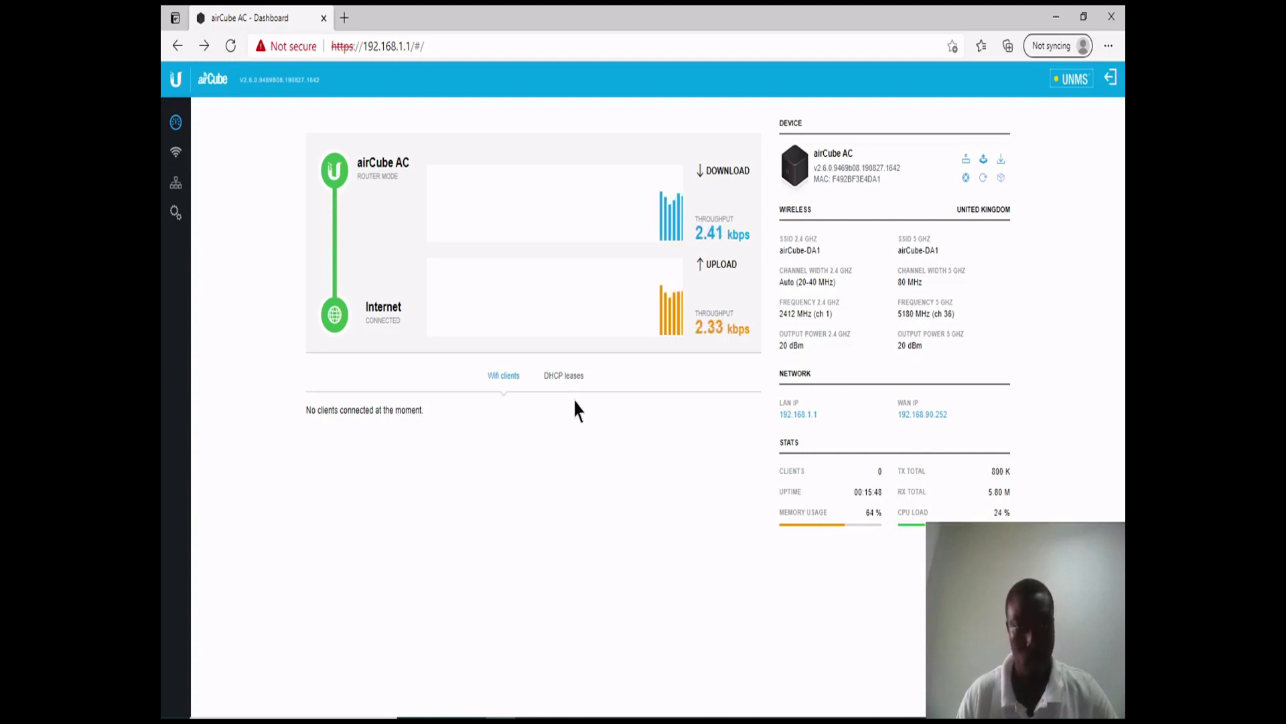
Show the DHCP leases, open lease address 192.168.1.52 in a new tab, and return to the dashboard tab
{"action": "left_click", "coordinate": [564, 379]}
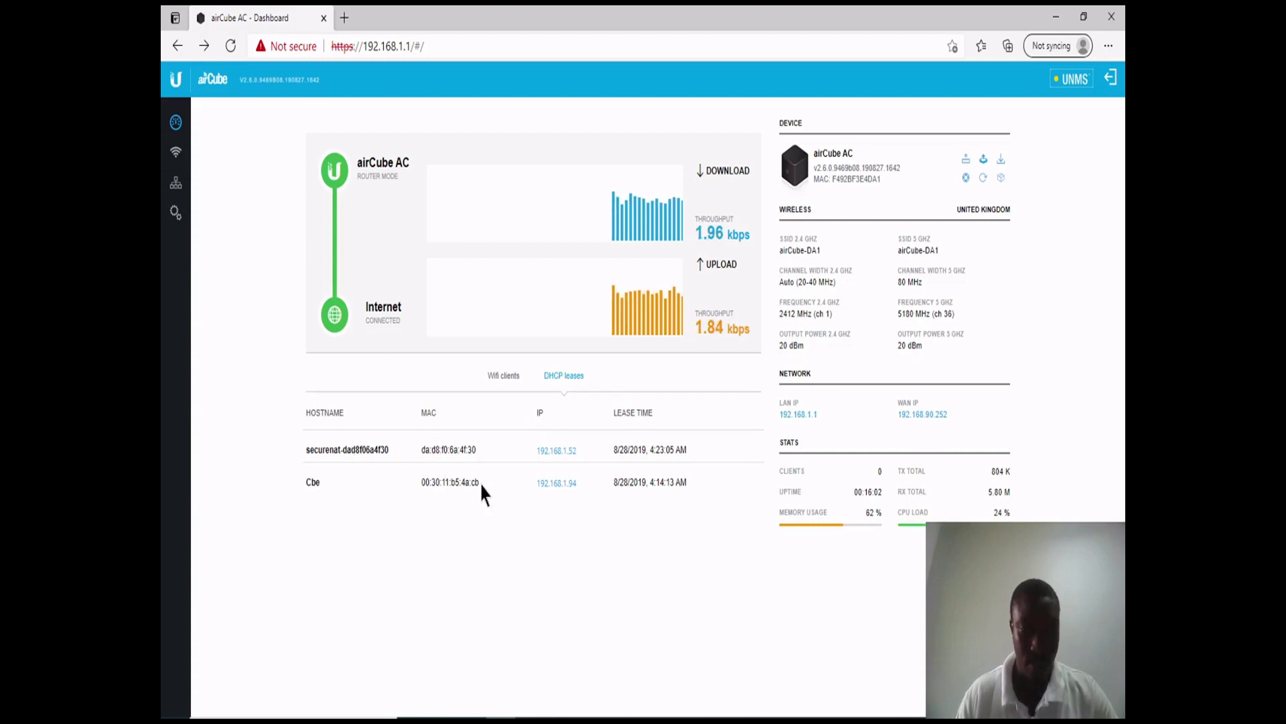
{"action": "left_click_drag", "start_coordinate": [539, 448], "coordinate": [576, 451]}
{"action": "right_click", "coordinate": [565, 449]}
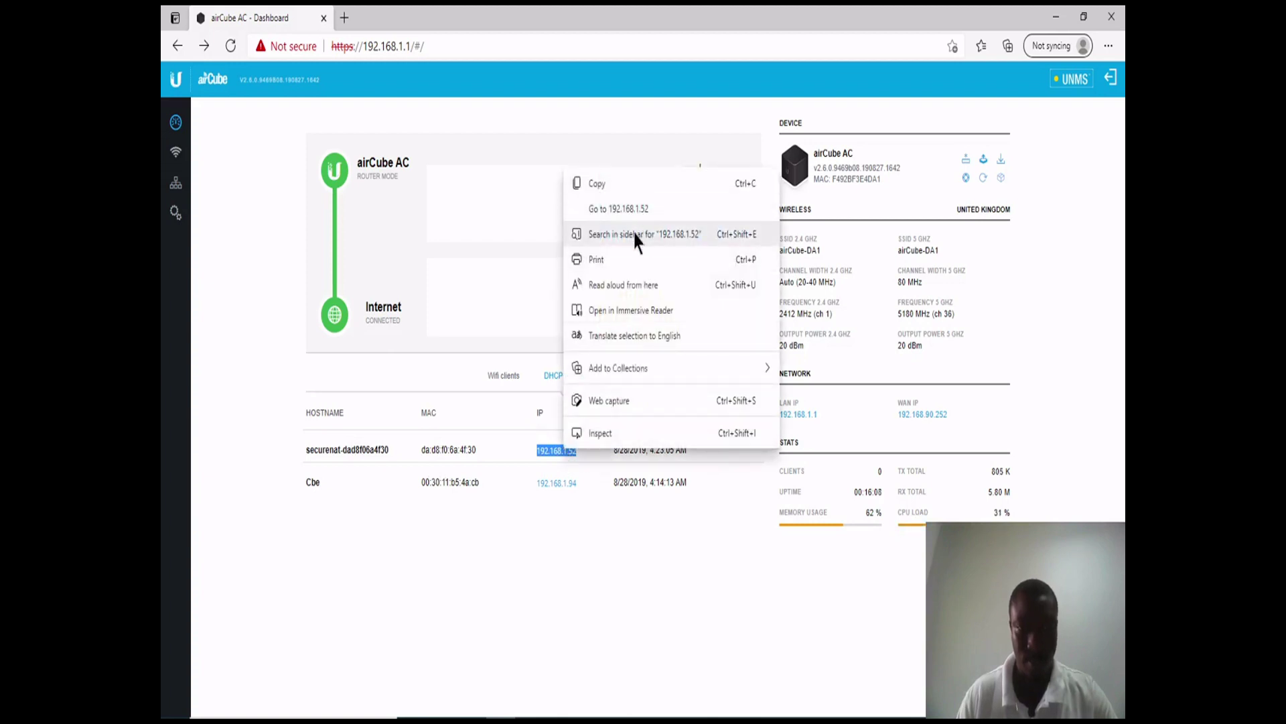
{"action": "left_click", "coordinate": [619, 210]}
{"action": "left_click", "coordinate": [270, 17]}
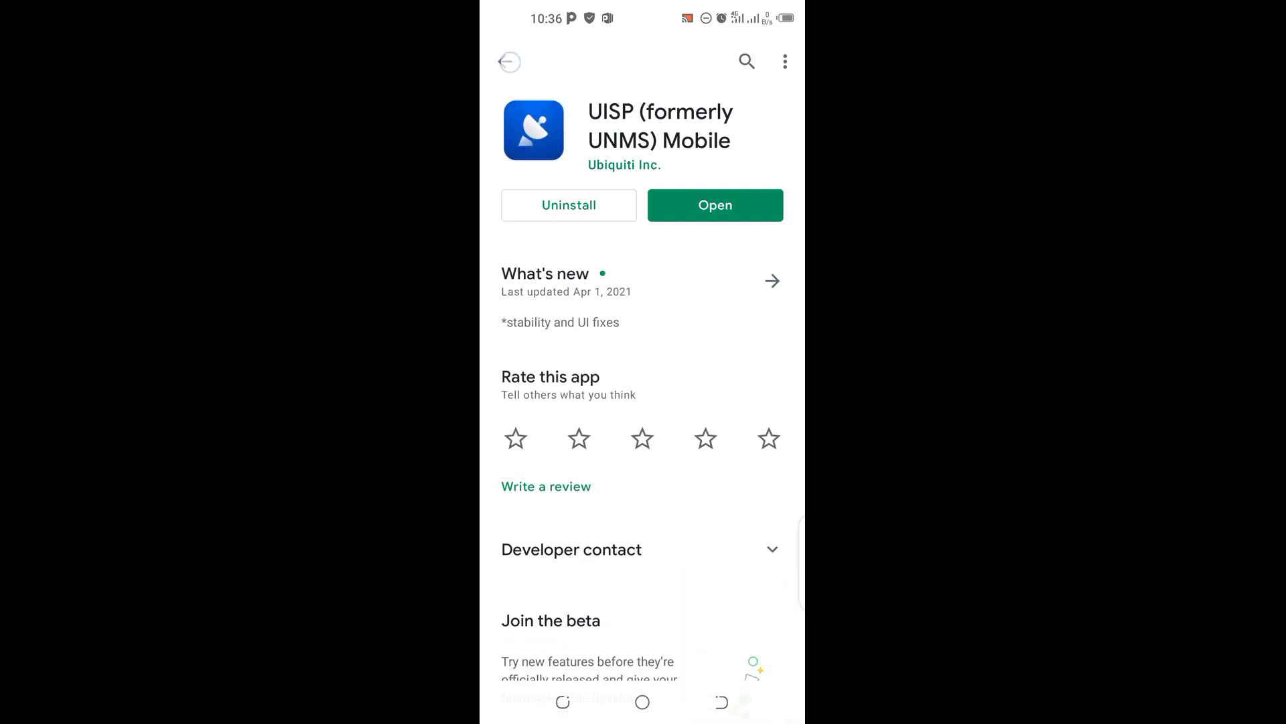
Search the Play Store for 'unms' and launch the UISP (formerly UNMS) Mobile app
{"action": "left_click", "coordinate": [510, 61]}
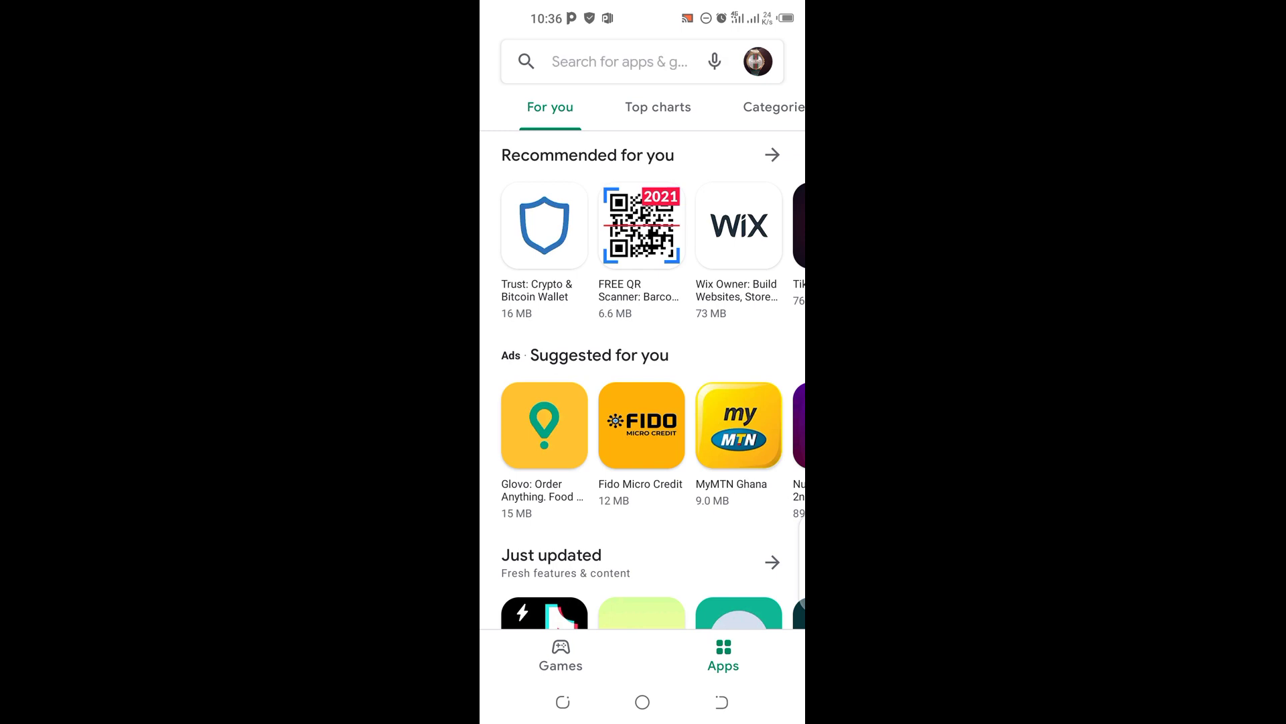
{"action": "left_click", "coordinate": [603, 61]}
{"action": "type", "text": "un"}
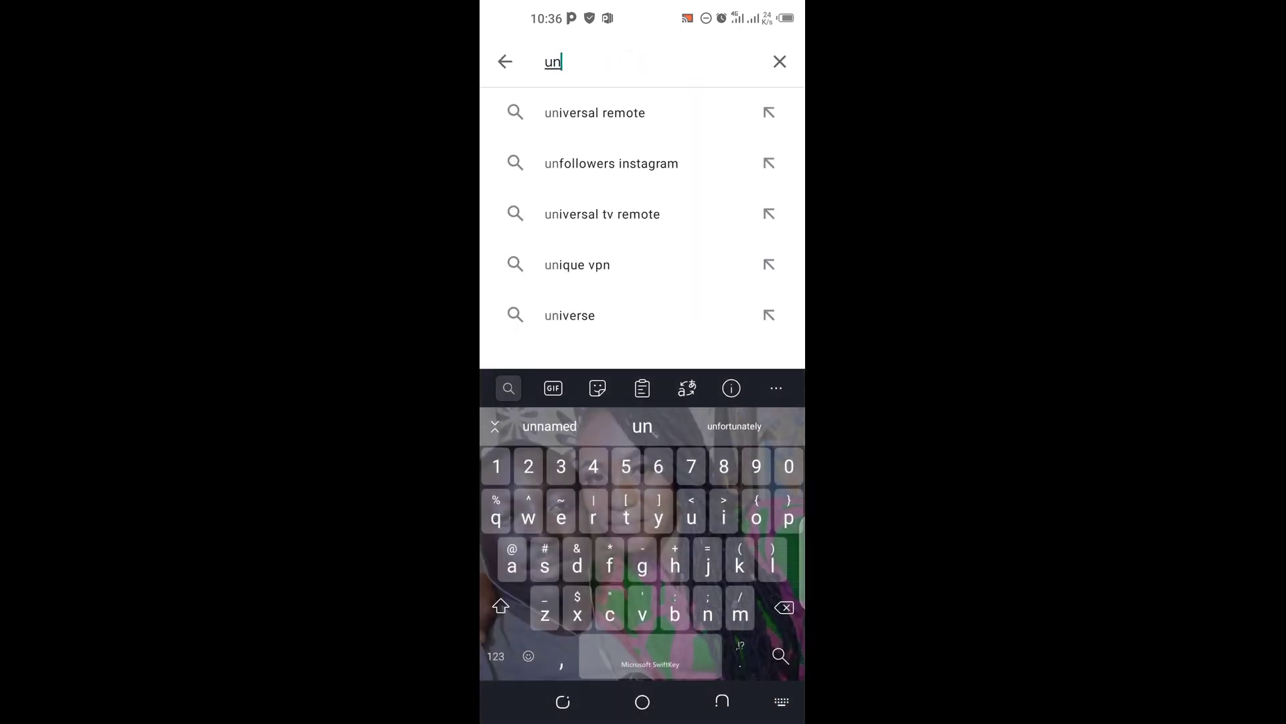
{"action": "type", "text": "ms"}
{"action": "left_click", "coordinate": [634, 112]}
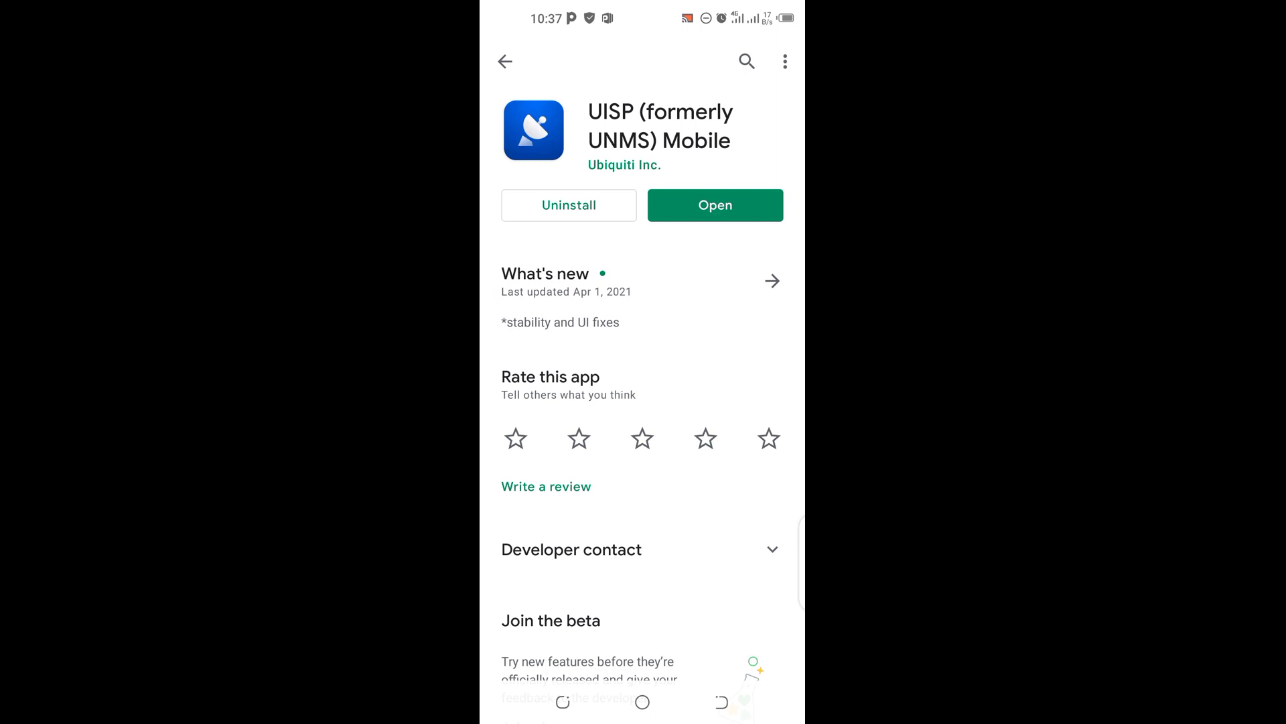
{"action": "left_click", "coordinate": [716, 205]}
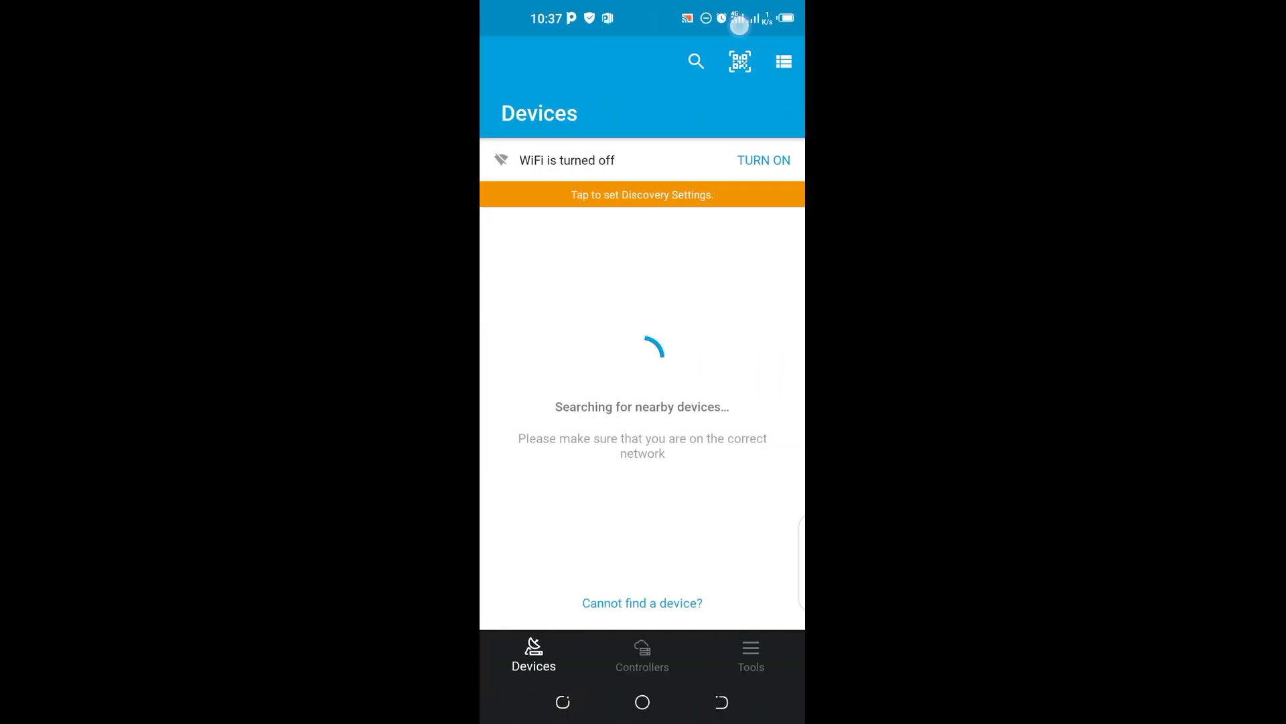
In quick settings, turn mobile data off and Wi-Fi on
{"action": "left_click_drag", "start_coordinate": [641, 4], "coordinate": [642, 536]}
{"action": "left_click", "coordinate": [667, 134]}
{"action": "left_click", "coordinate": [517, 134]}
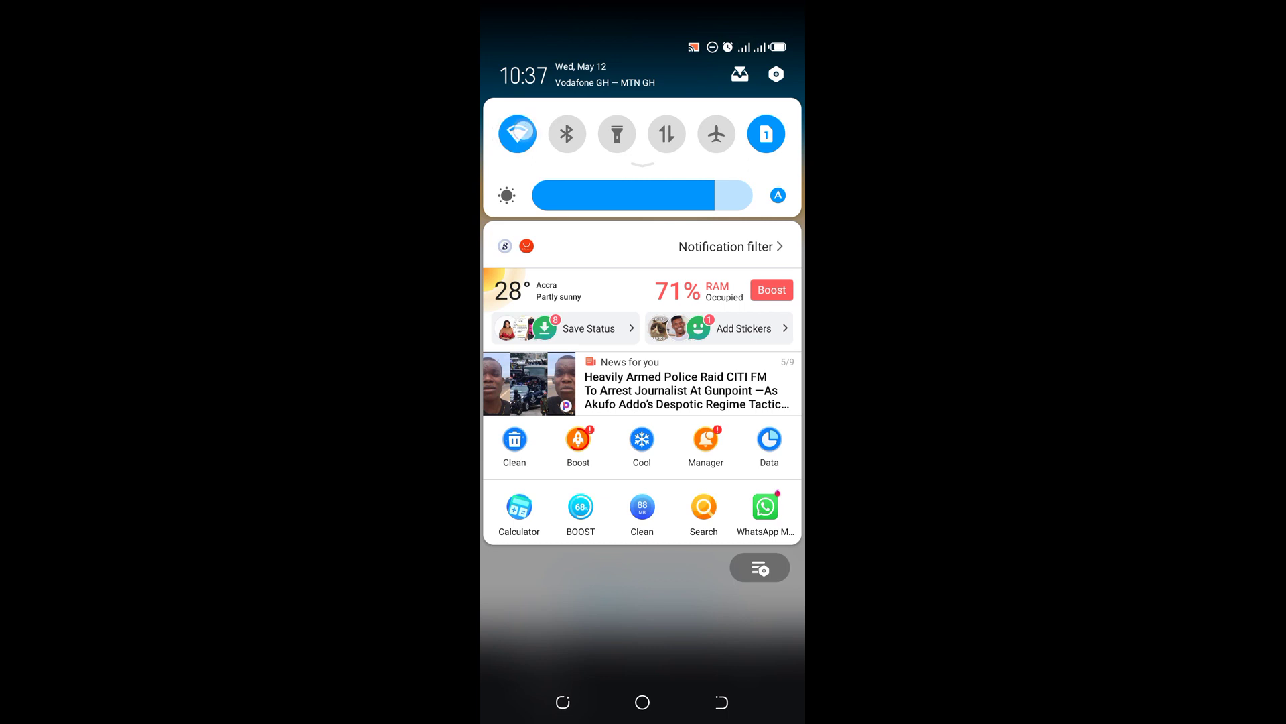
Select the airCube-DA1 network, show the password, and start entering the Wi-Fi password
{"action": "left_click", "coordinate": [517, 134]}
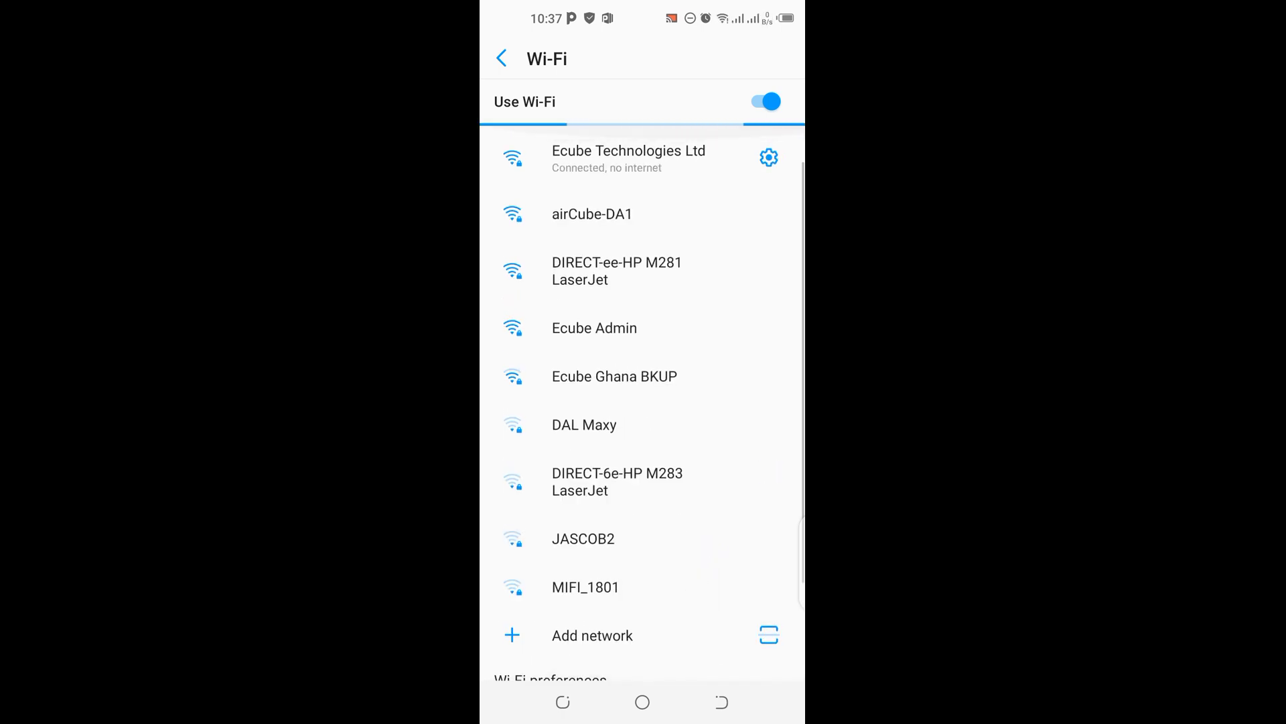
{"action": "left_click", "coordinate": [668, 216]}
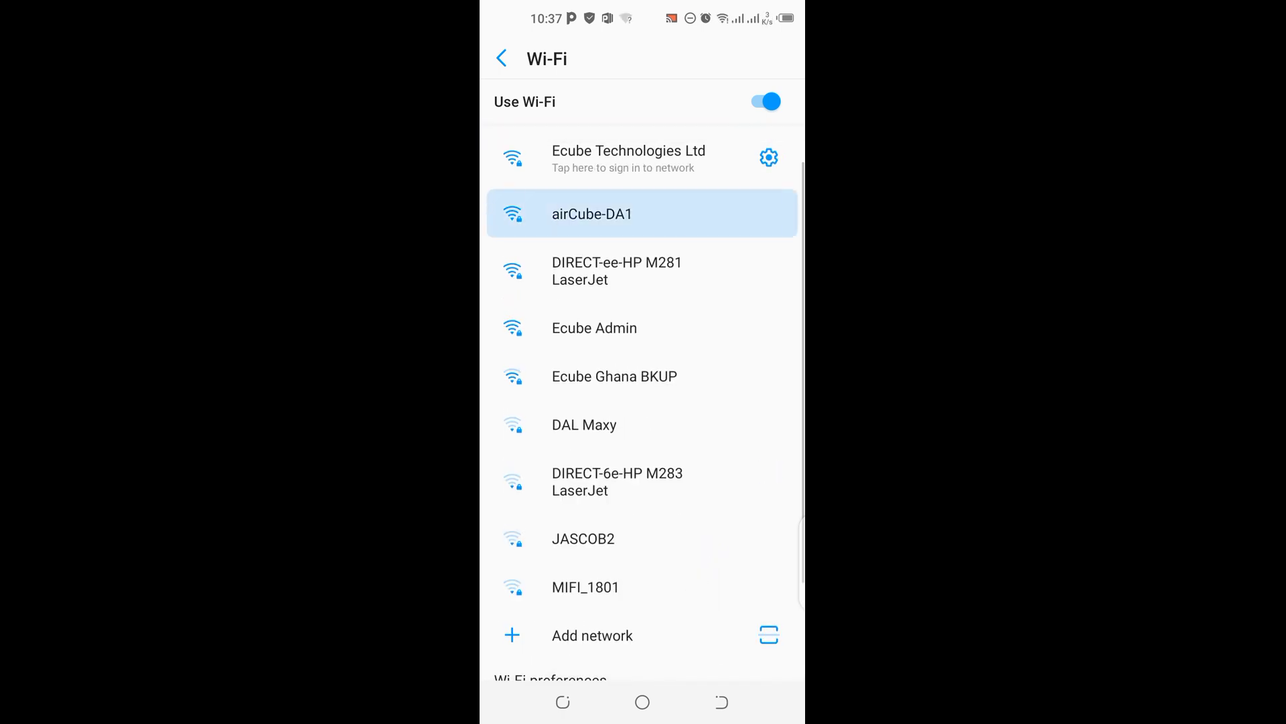
{"action": "left_click", "coordinate": [531, 276]}
{"action": "left_click", "coordinate": [648, 208]}
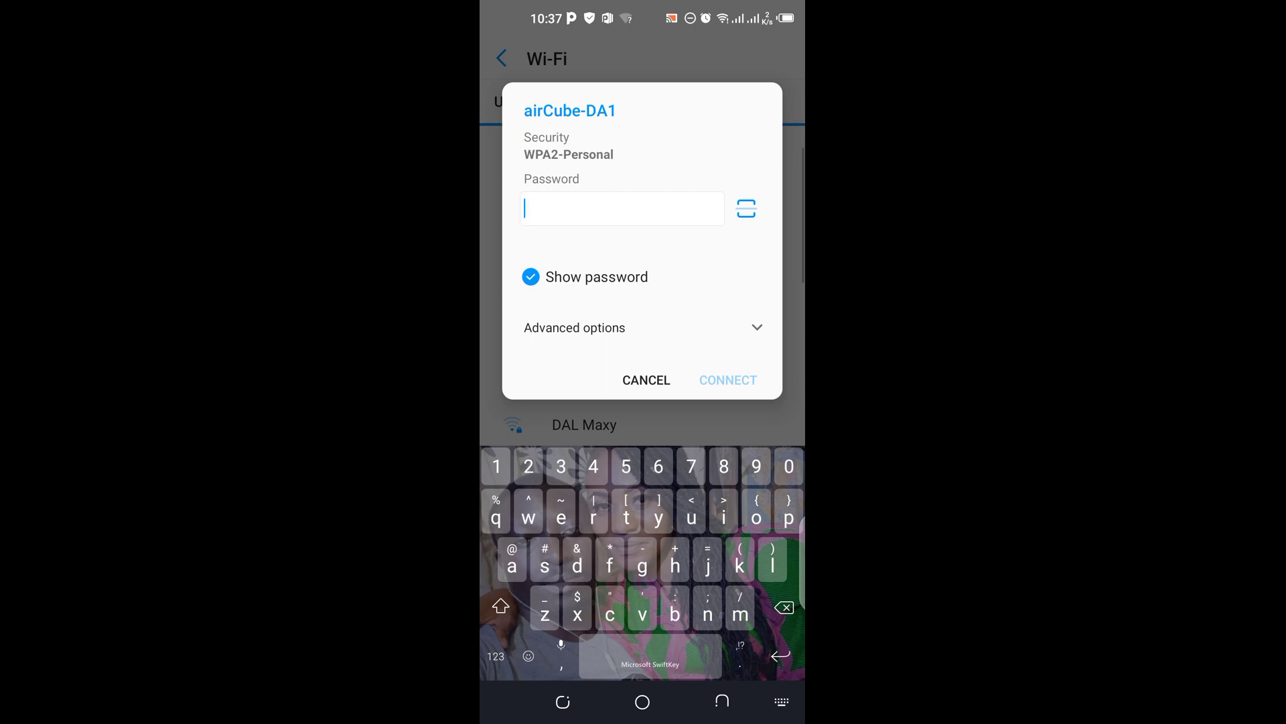
{"action": "type", "text": "xt"}
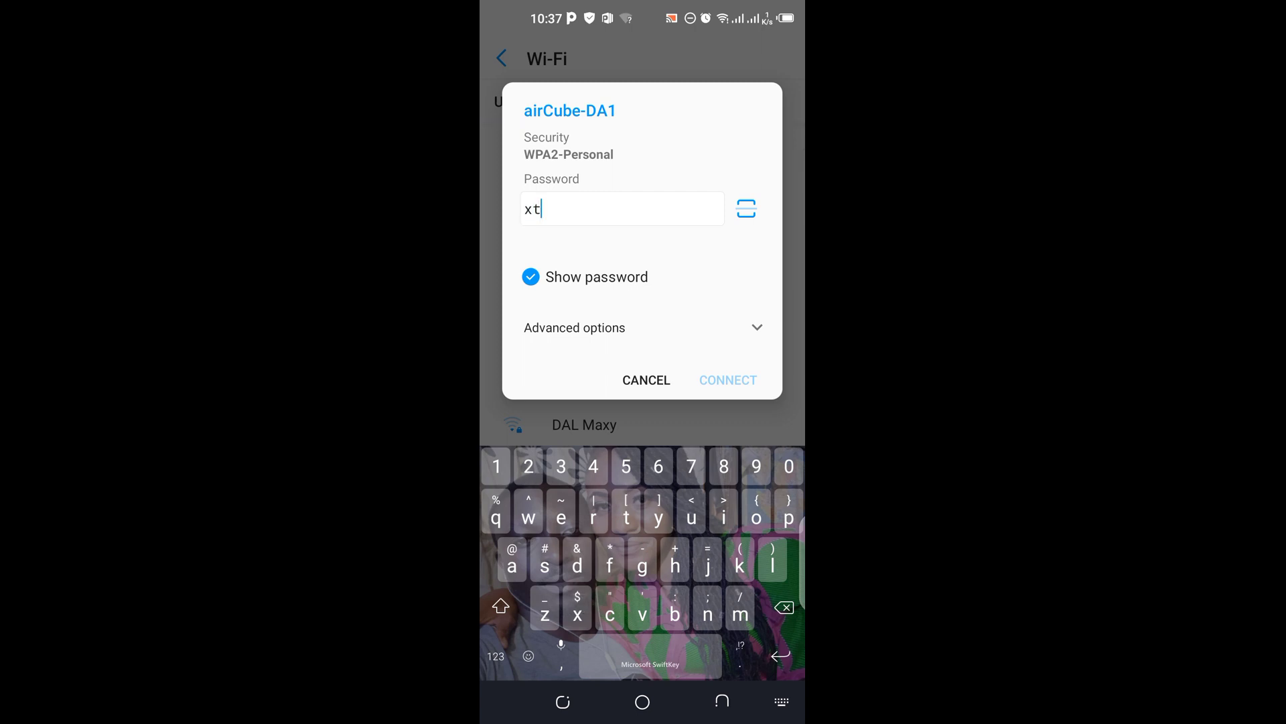